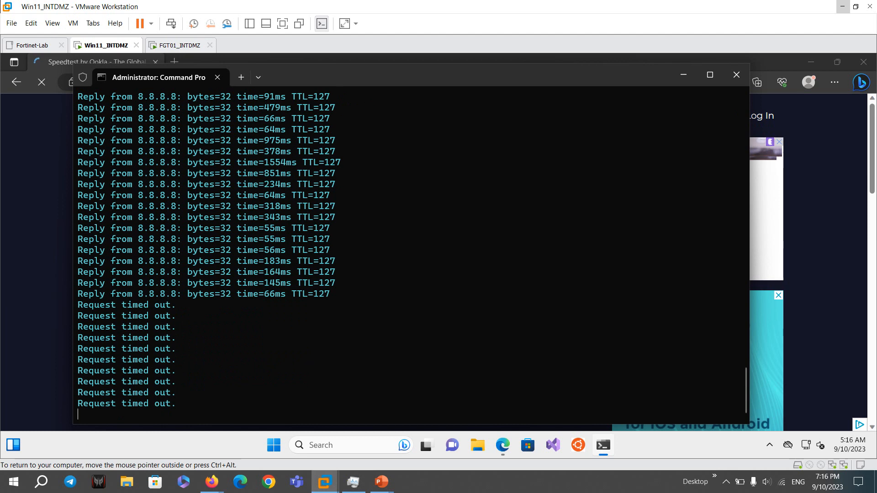
Stop the running ping in the command prompt and start a new continuous ping to 8.8.8.8.
key(ctrl+c)
text(c)
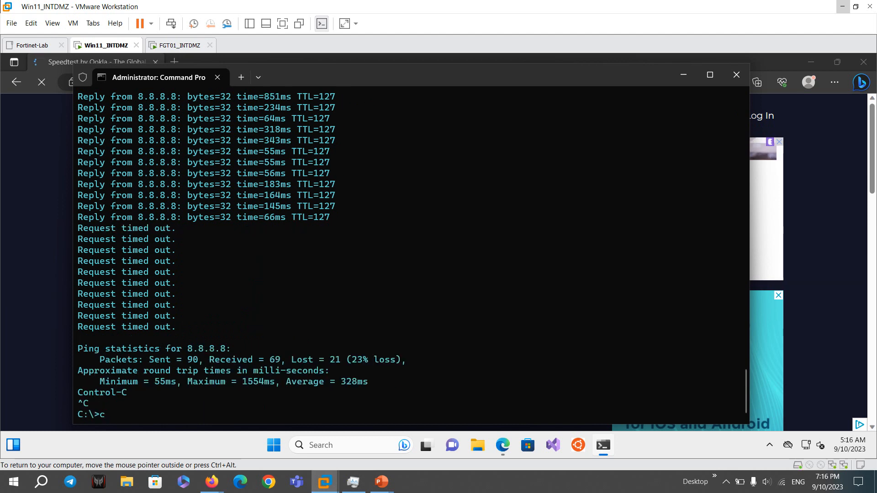
key(Return)
key(Return)
key(Return)
key(Return)
key(Return)
key(Return)
key(Return)
key(Return)
key(Return)
key(Return)
key(Return)
key(Return)
key(Return)
key(Return)
key(Return)
key(Return)
key(Return)
key(Return)
text(ping 8.8.8.8 /t)
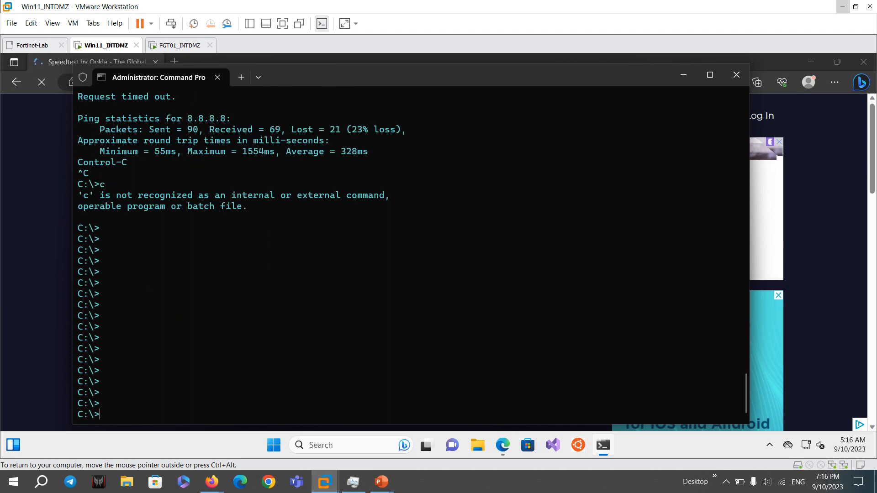
key(Return)
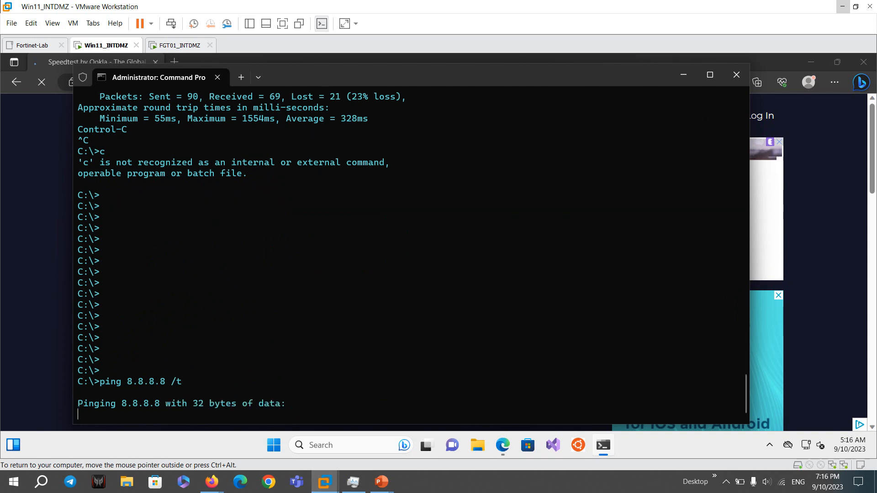
drag(293, 415, 162, 383)
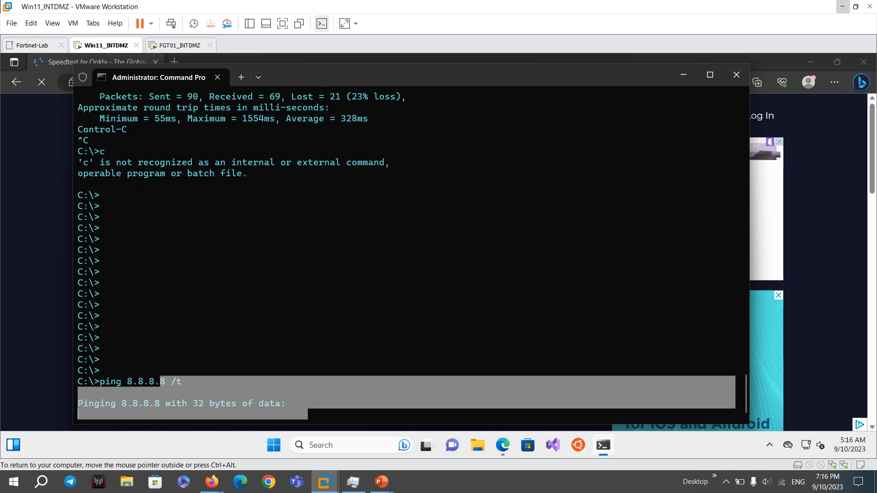
Switch to the FortiGate browser window and check the IP address of the LAN-STAFF (port3) interface in the network interfaces list.
click(843, 7)
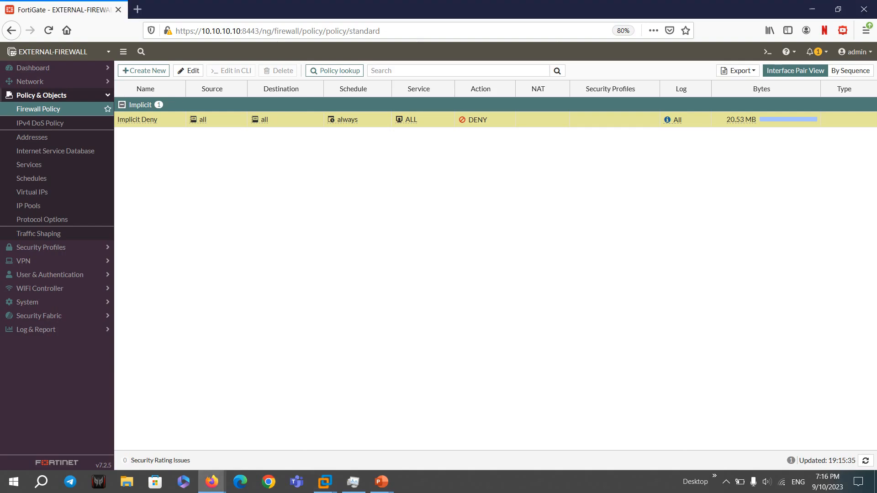
click(30, 81)
click(32, 95)
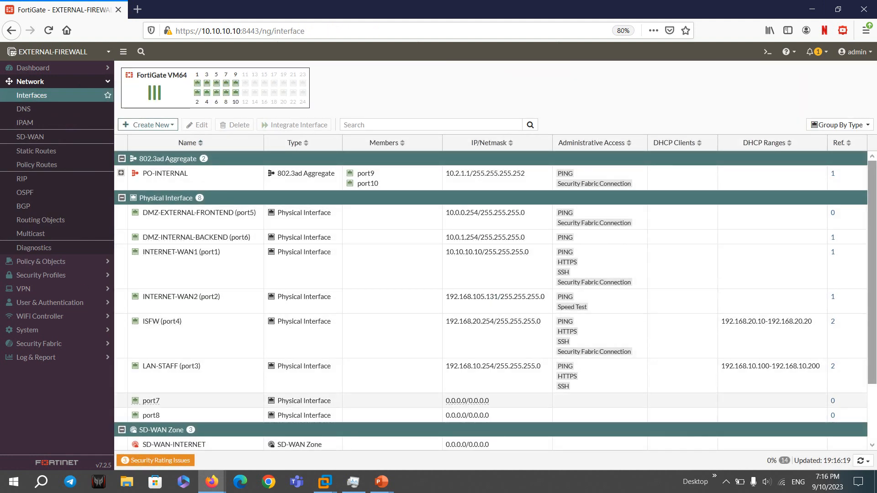
click(196, 371)
drag(446, 366, 490, 366)
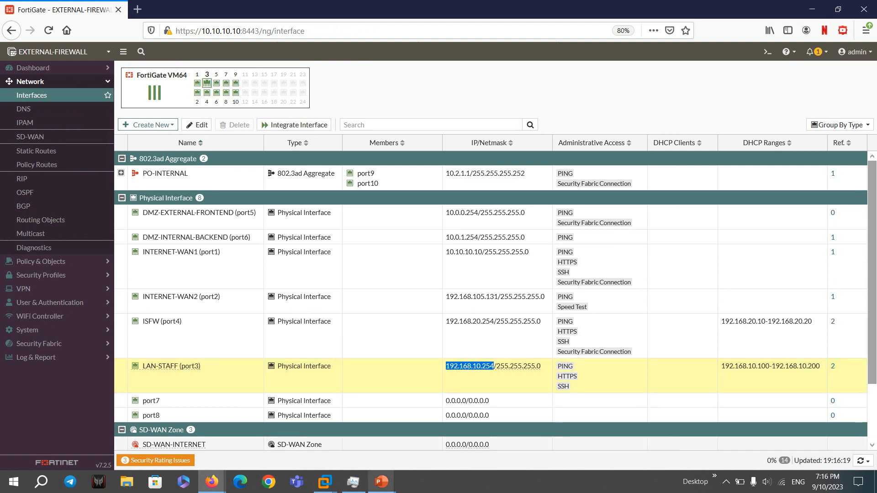
Return to the Win11_INTDMZ virtual machine, stop the ping, and run ipconfig to check the default gateway.
mouse_move(324, 482)
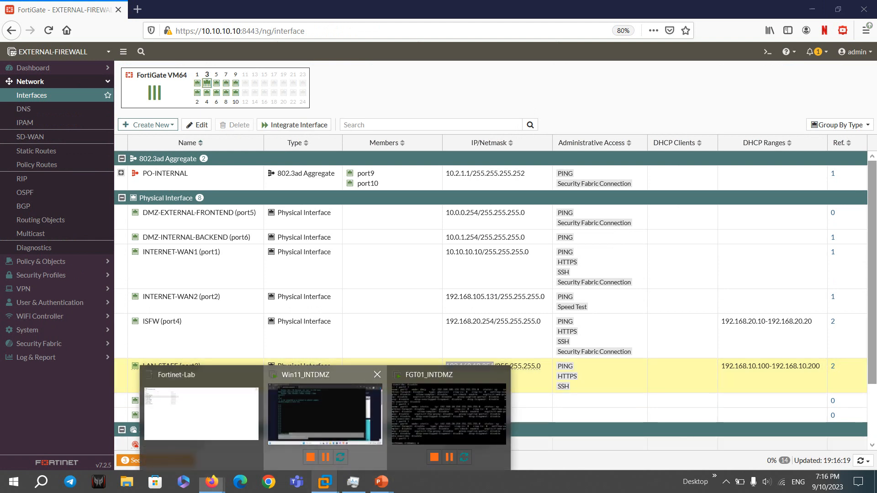
click(325, 413)
key(ctrl+c)
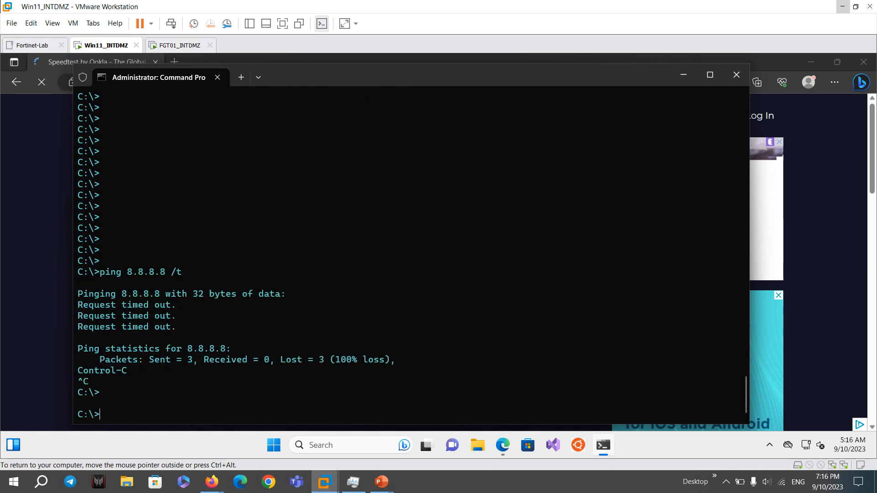
text(icp)
key(BackSpace)
key(BackSpace)
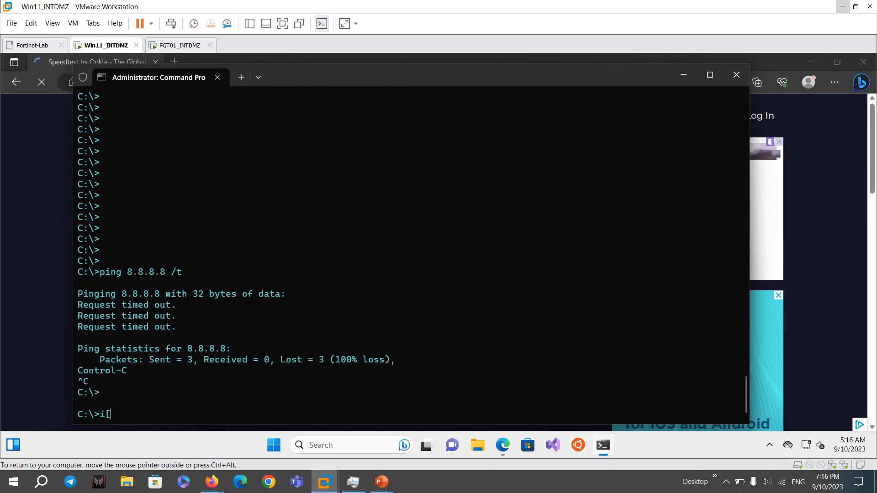
text(pconf)
text(ig)
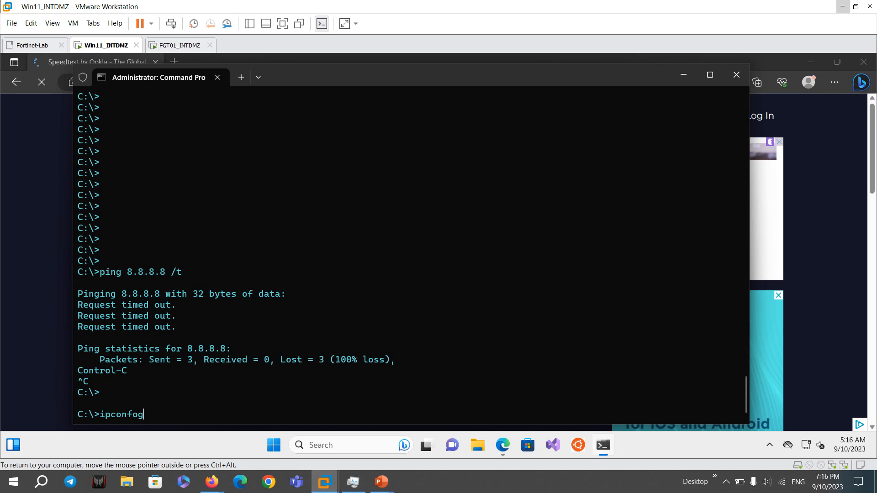
key(Return)
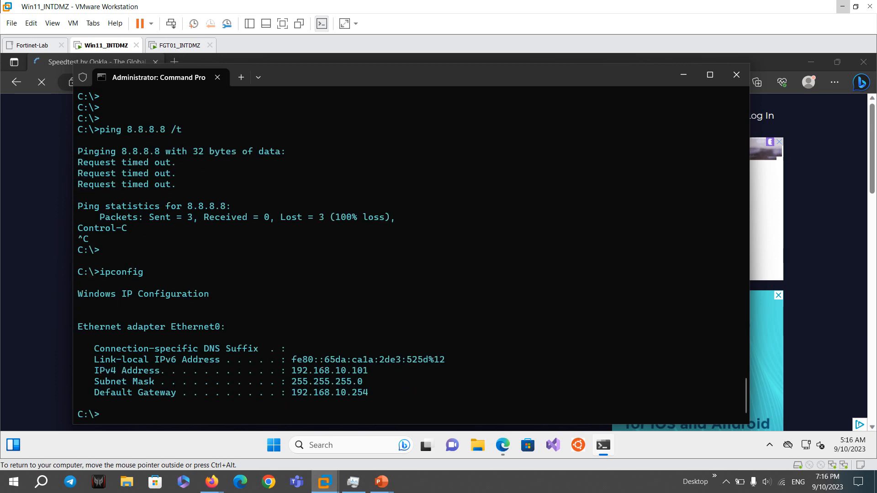
drag(374, 392, 291, 392)
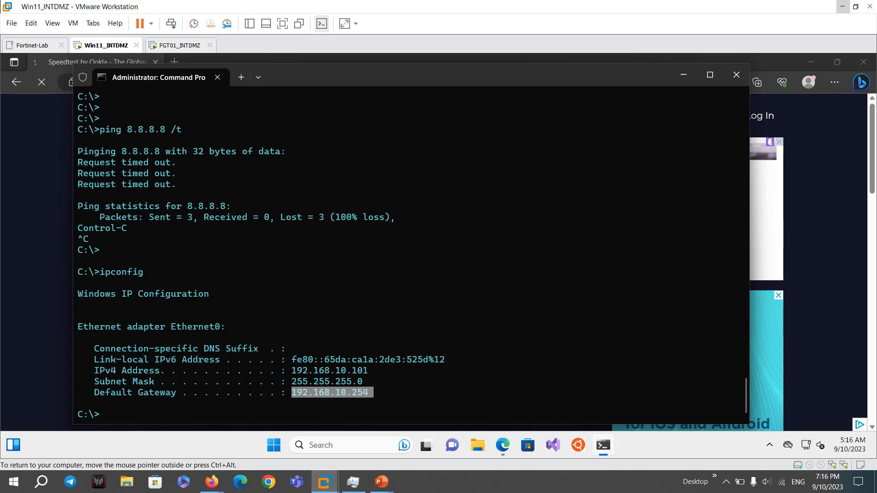
Restart the continuous ping to 8.8.8.8 from the command prompt.
key(Up)
key(Up)
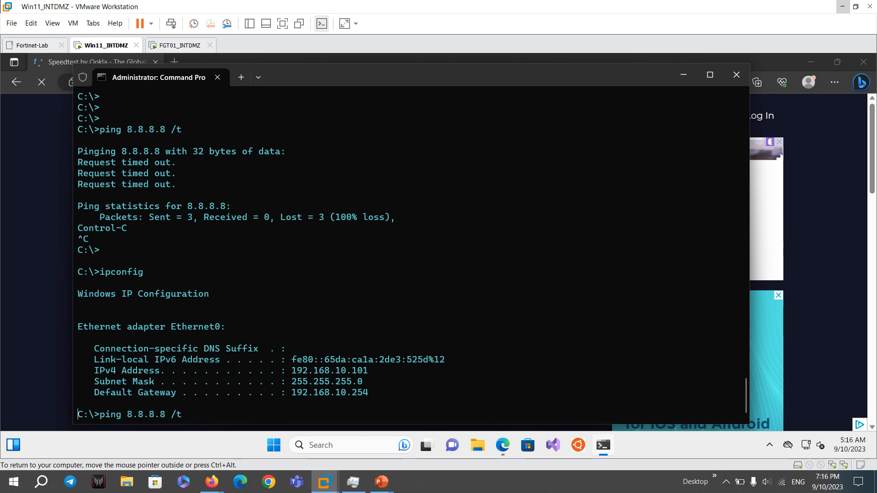
key(Return)
key(ctrl+alt)
In the FortiGate browser window, edit the Implicit Deny firewall policy to clear its counters and enable Log IPv4 Violation Traffic, saving the change.
click(843, 6)
scroll(490, 266, down, 3)
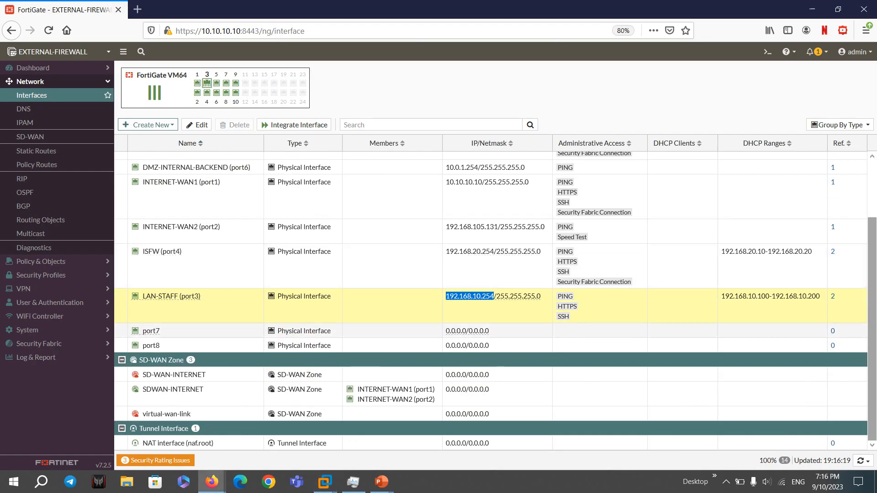
click(41, 261)
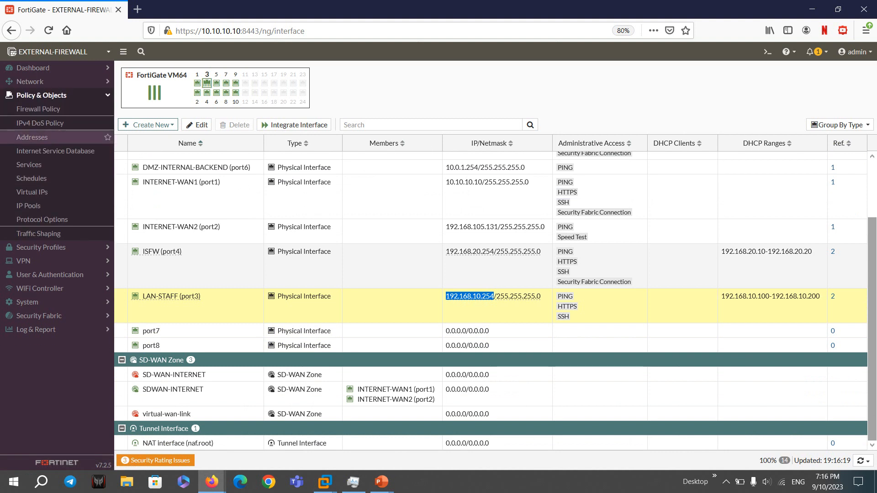
click(39, 109)
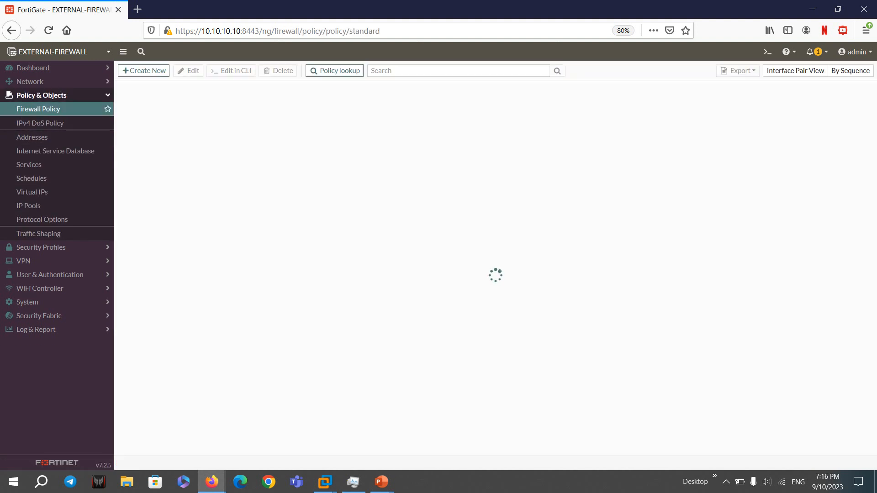
click(496, 119)
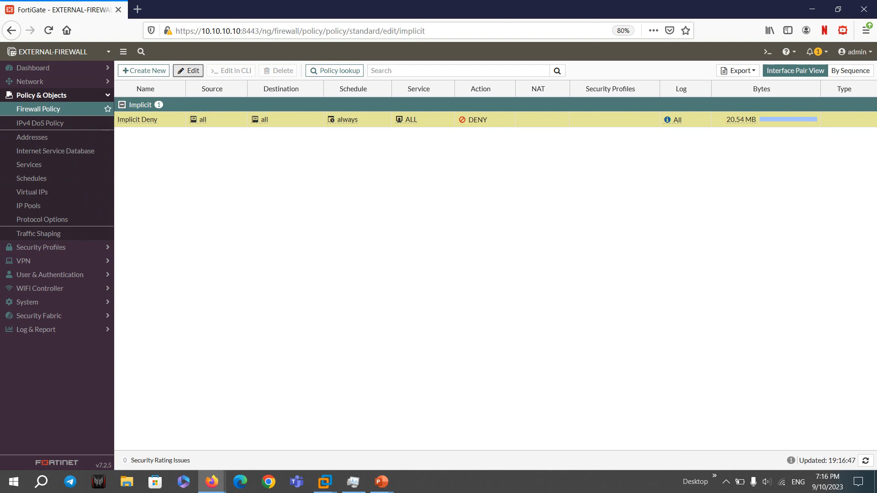
click(188, 70)
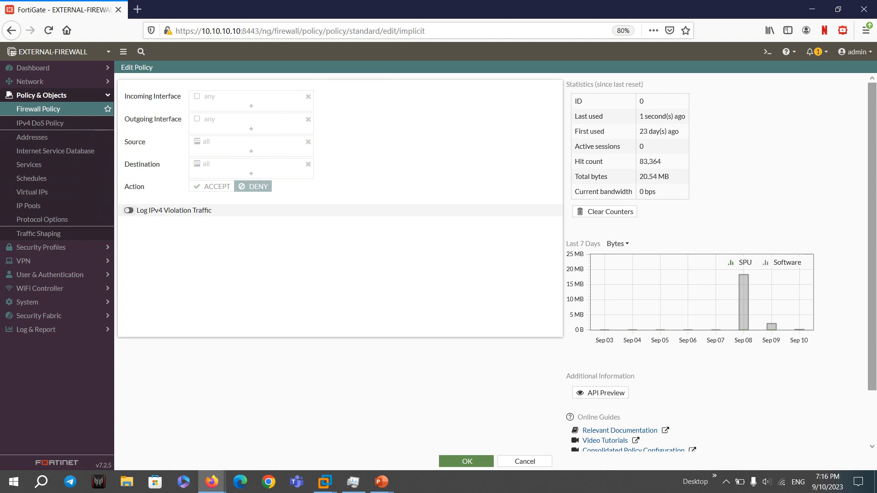
drag(140, 211, 212, 211)
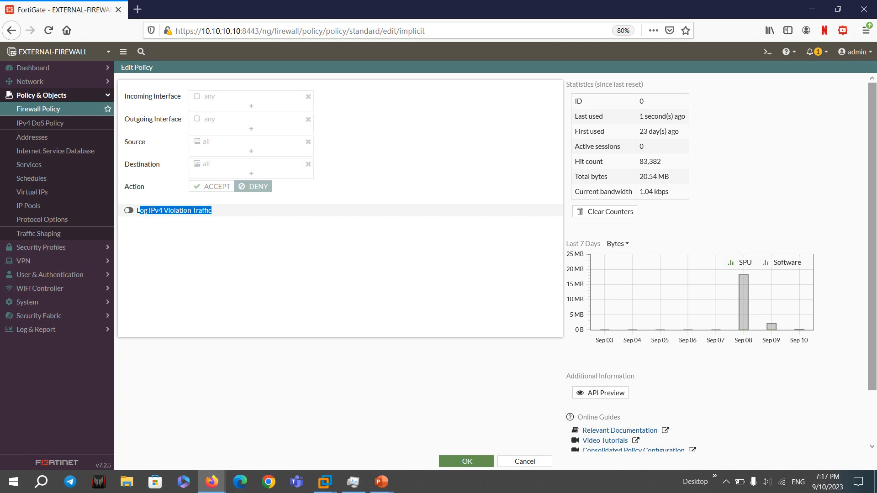
click(605, 212)
click(734, 462)
click(129, 210)
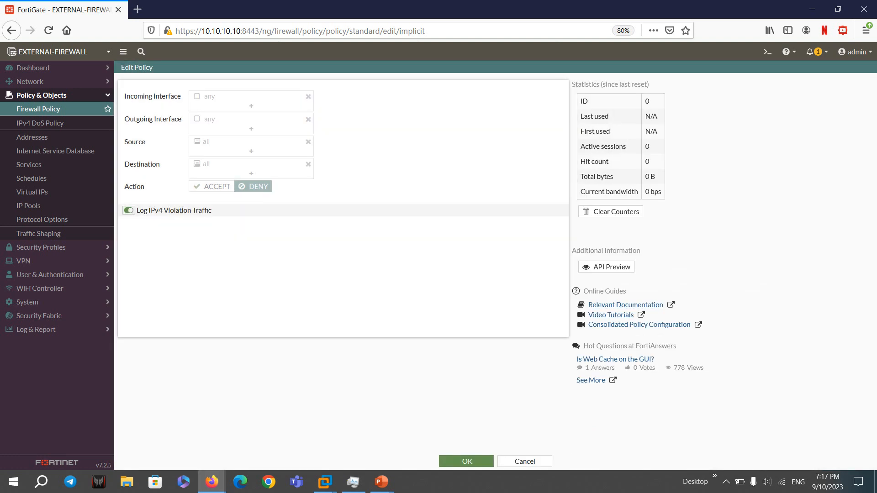
click(466, 461)
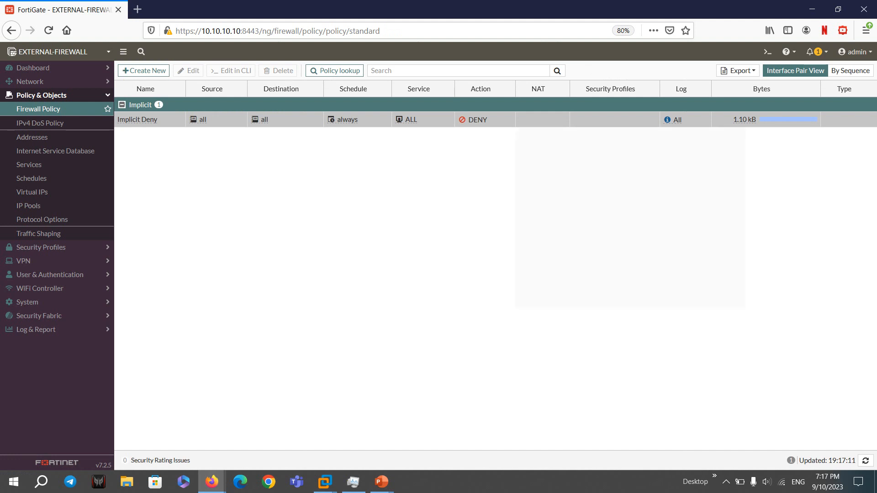
Show the matching forward traffic logs for the Implicit Deny policy with Memory as the log source, and examine the entries.
click(495, 120)
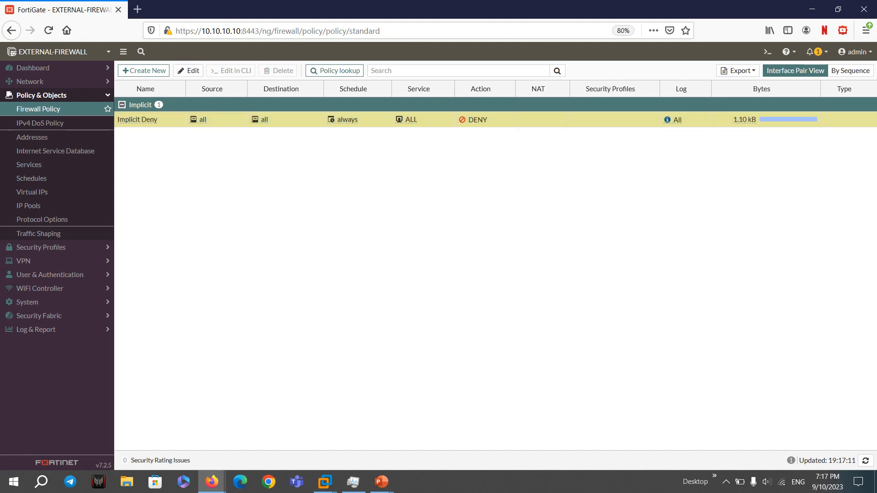
right_click(575, 118)
click(616, 154)
click(810, 71)
click(749, 71)
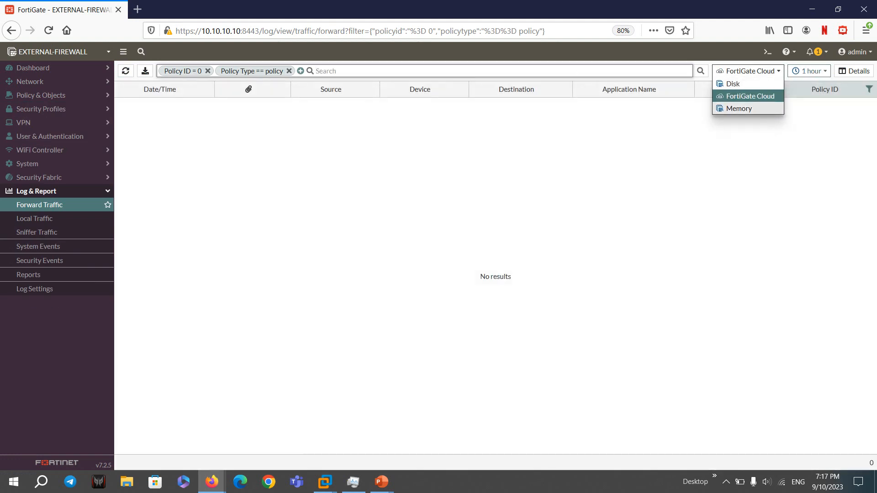
click(739, 109)
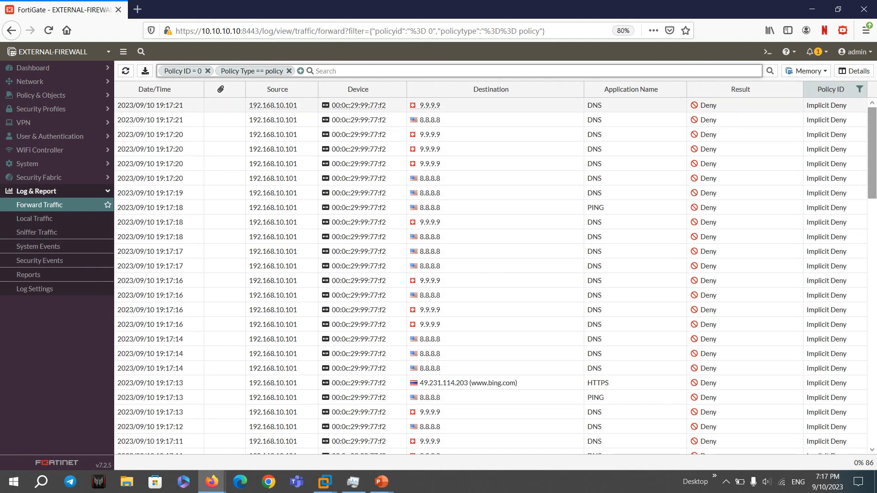
click(739, 107)
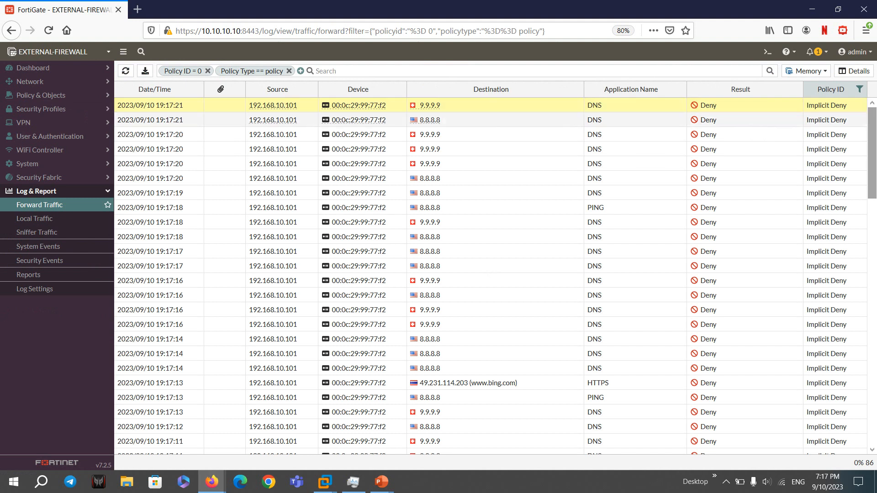
scroll(491, 276, down, 10)
scroll(491, 276, up, 10)
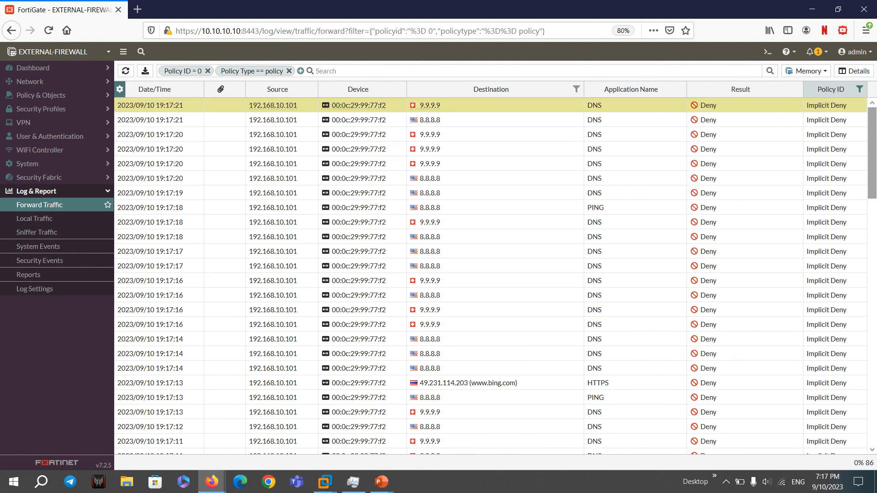
Create a new firewall policy and name it ALLOW-STAFF-TO-INTERNET.
click(41, 95)
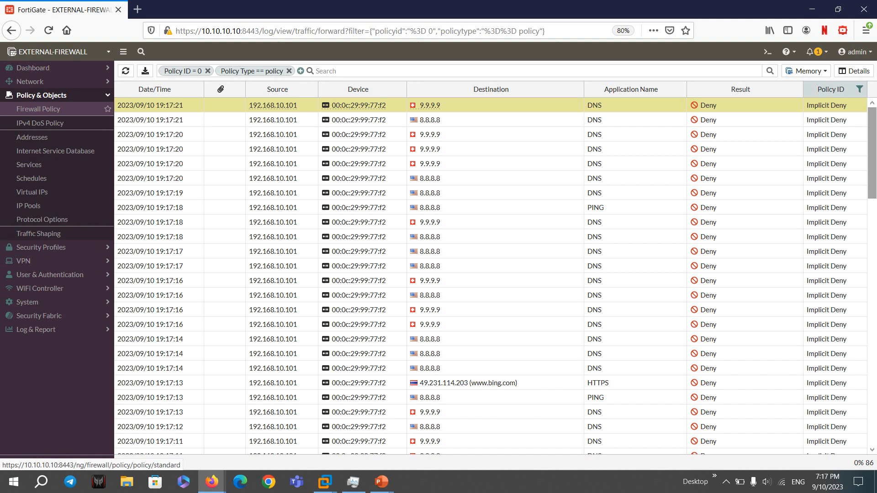
click(38, 109)
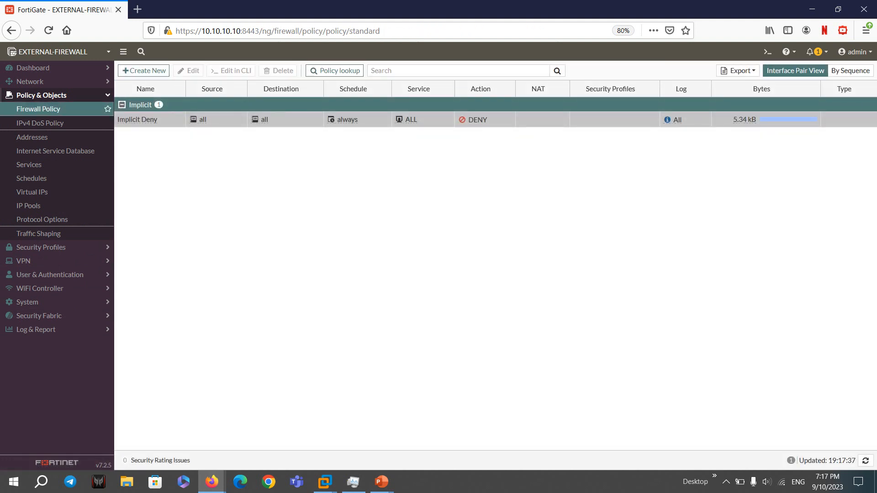
click(144, 70)
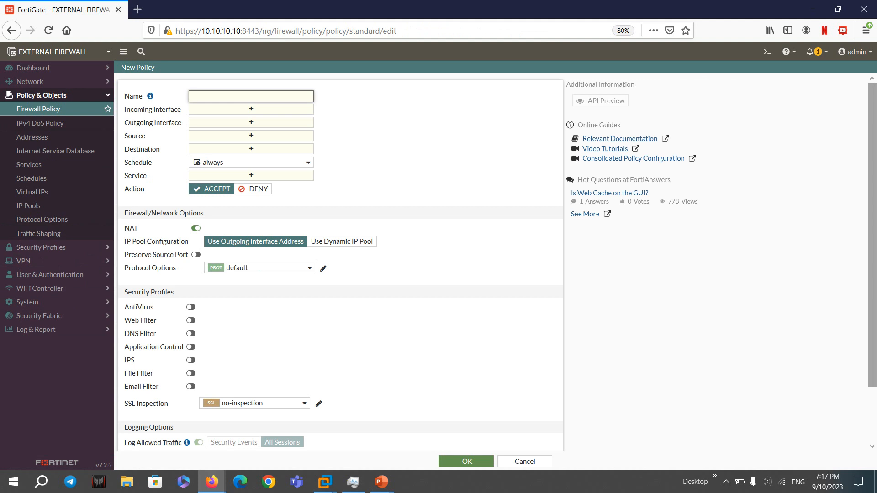
key(BackSpace)
key(BackSpace)
key(BackSpace)
key(BackSpace)
text(ALLOW-STAFF-TO-INTERNET)
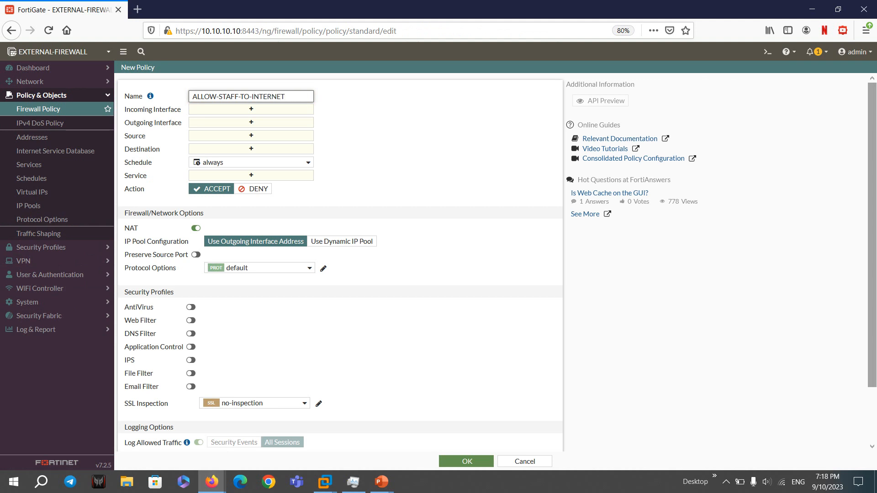
key(shift+Left)
key(shift+Left)
key(shift+Left)
key(shift+Left)
key(shift+Left)
drag(287, 96, 191, 96)
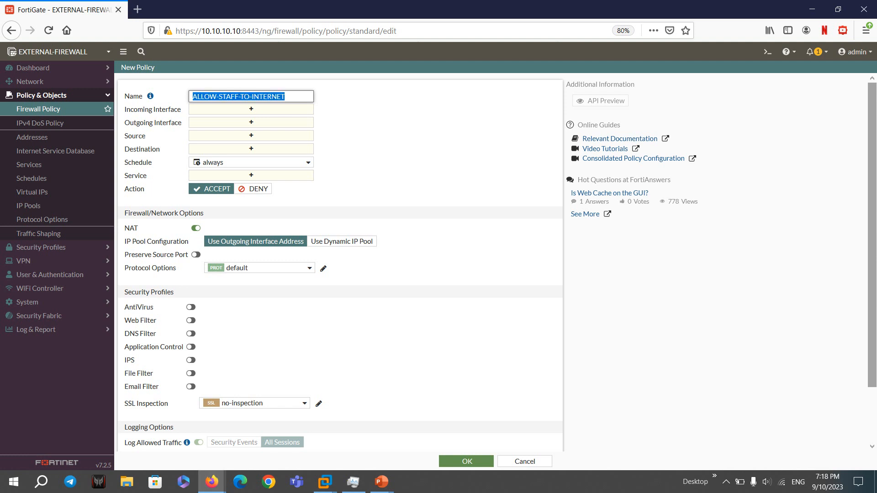
click(219, 96)
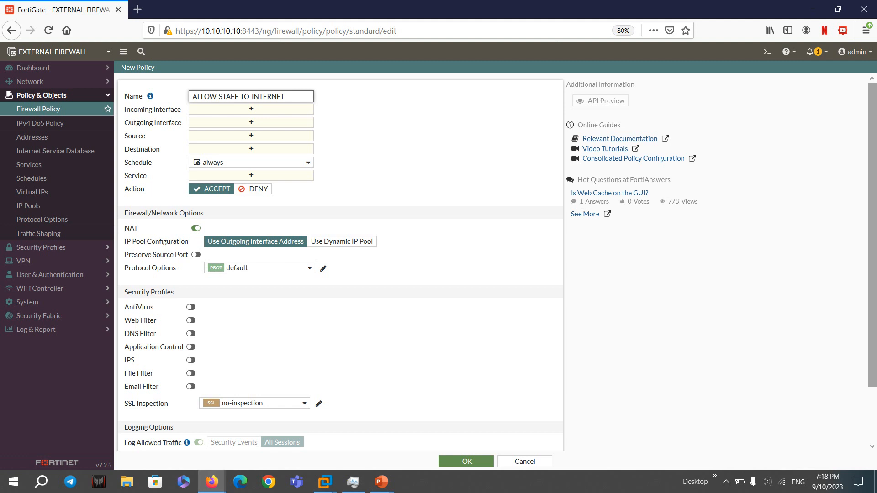
Set the new policy's incoming interface to LAN-STAFF (port3).
click(219, 109)
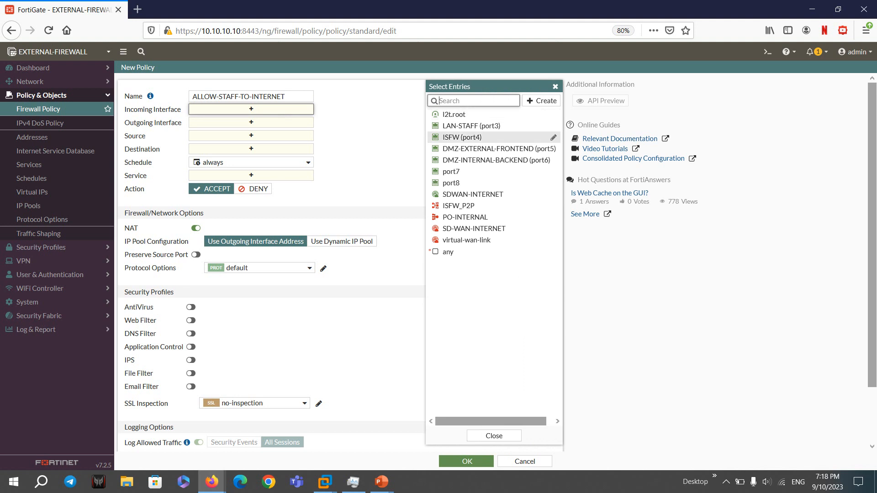
click(472, 126)
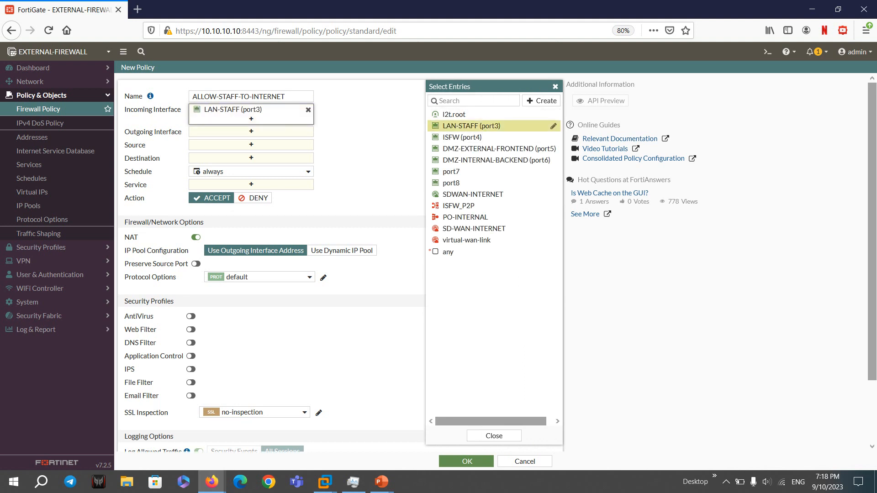
Check the LAN-STAFF (port3) interface details and set the policy's outgoing interface to SDWAN-INTERNET.
mouse_move(471, 126)
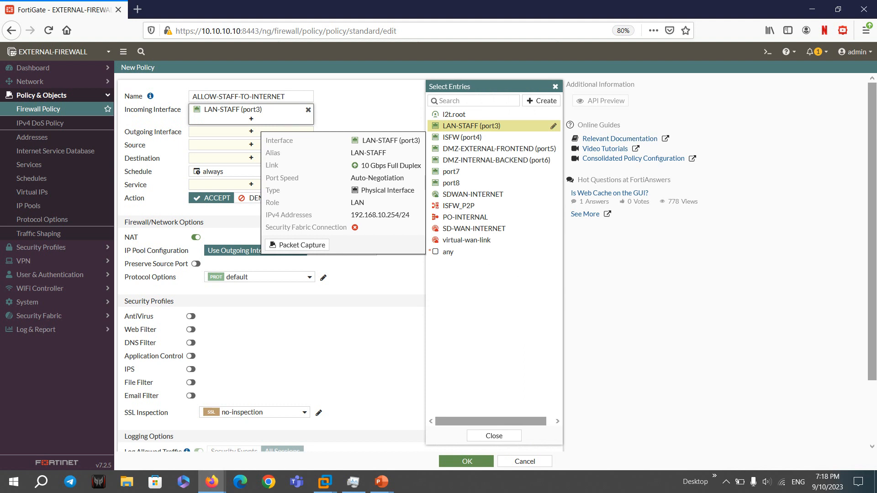
drag(366, 140, 419, 141)
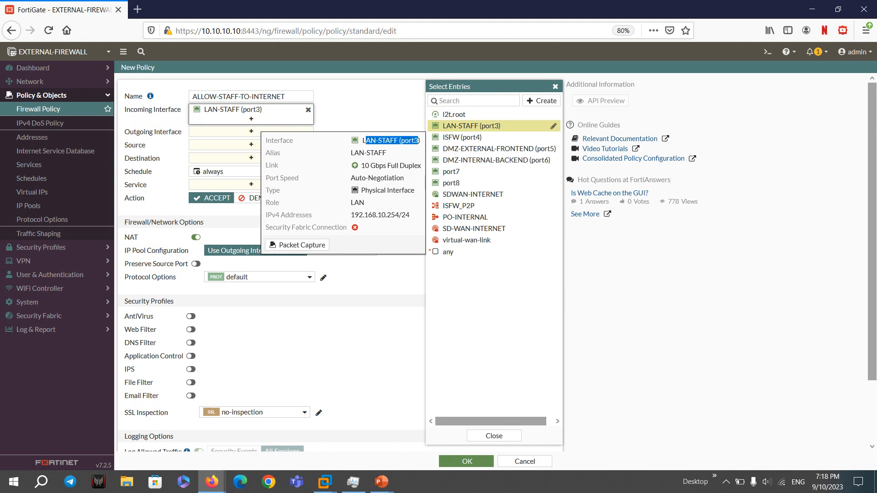
click(251, 131)
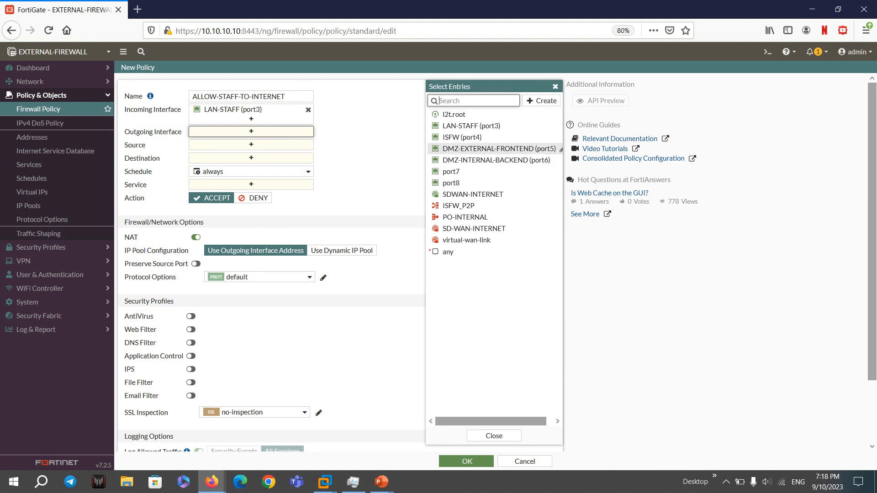
click(472, 194)
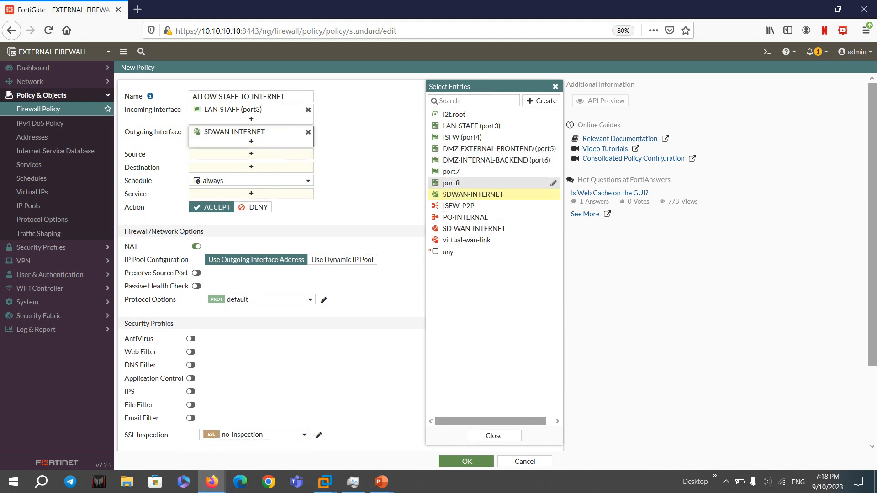
Create a subnet address named STAFF-SUBNET with 192.168.10.0/24 and use it as the policy's source.
click(251, 154)
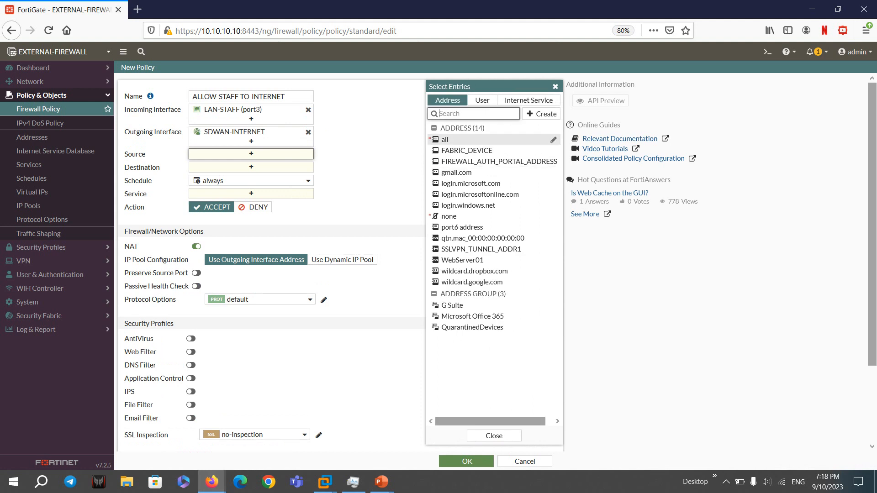
click(541, 114)
click(458, 145)
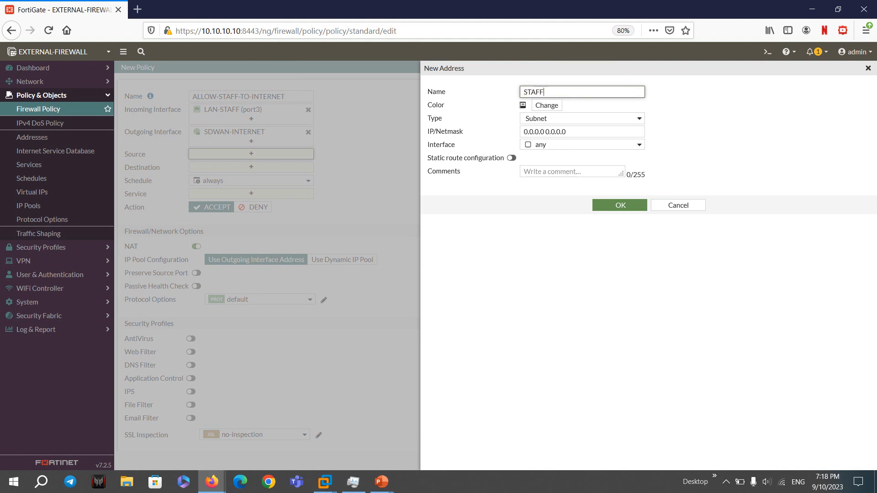
text(STAFF-SUBNET)
click(574, 131)
key(ctrl+a)
text(19)
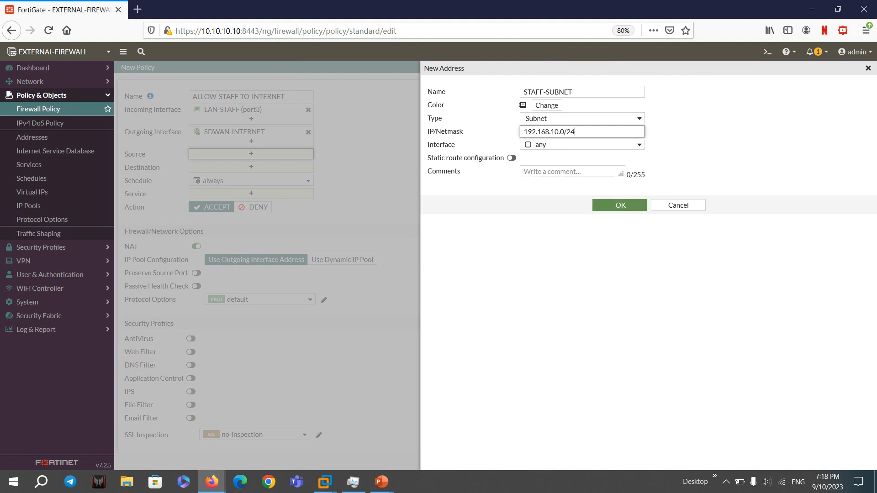
key(BackSpace)
text(101)
key(BackSpace)
key(BackSpace)
key(BackSpace)
text(0)
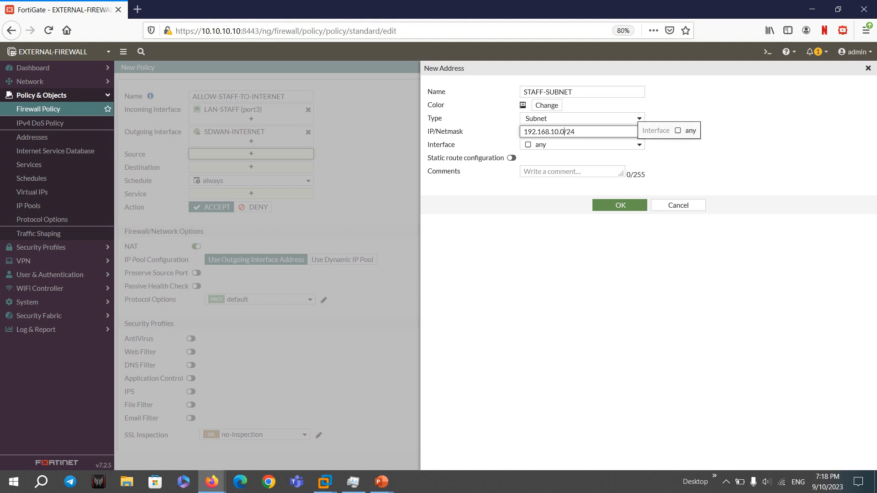
click(620, 205)
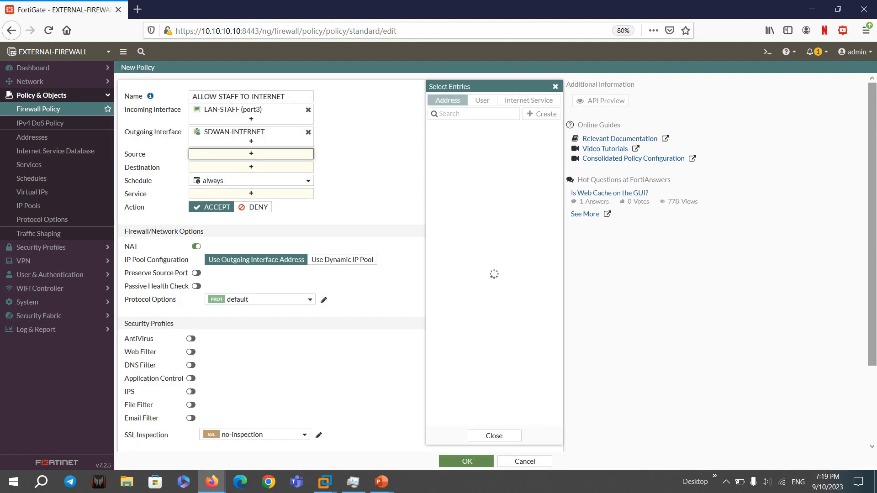
click(476, 260)
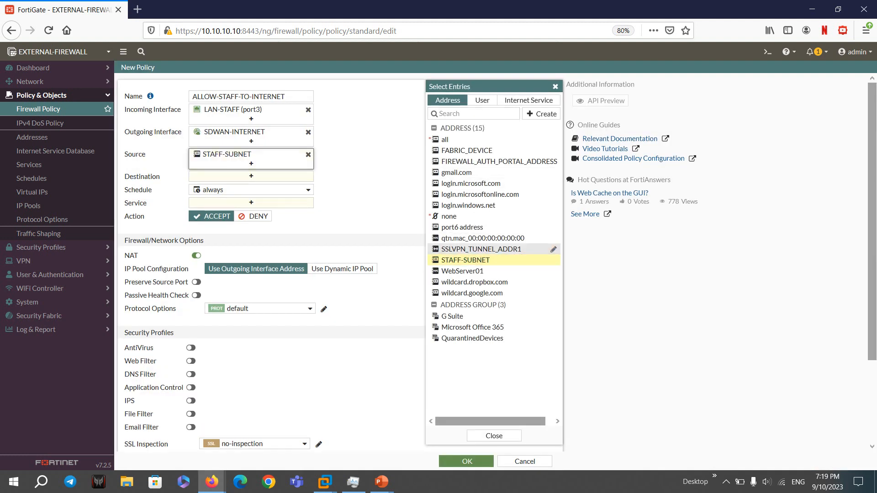
Set the policy's destination to the address all.
mouse_move(233, 110)
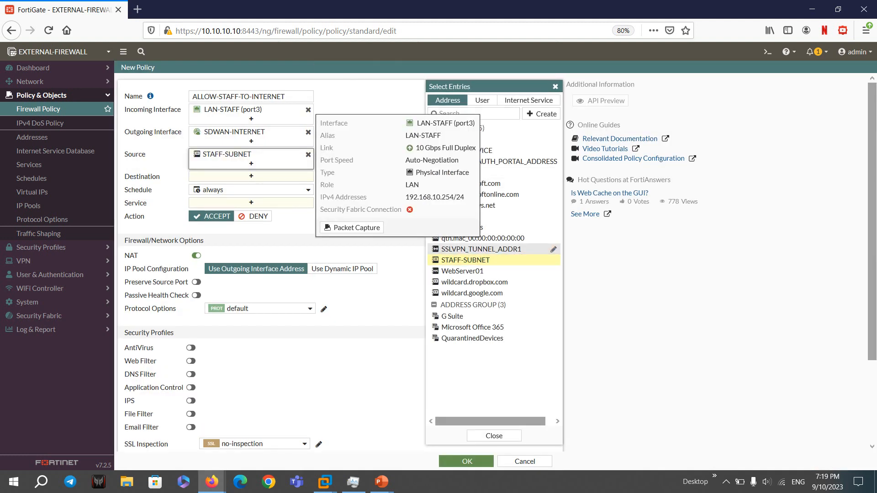
click(251, 176)
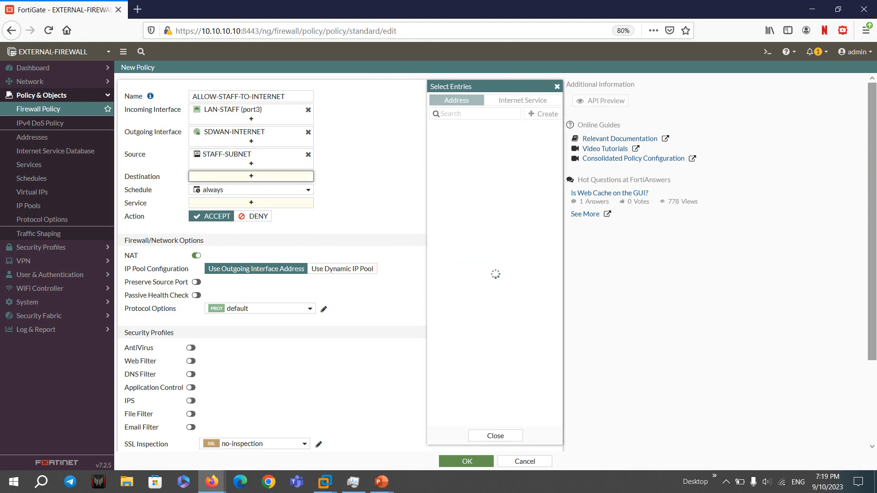
click(445, 139)
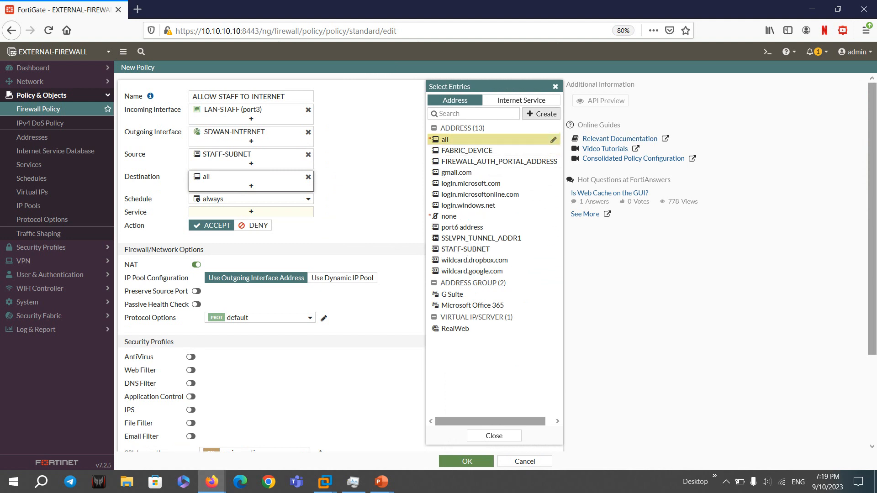
Search the internet services available as destinations for google, then return to the address entries with only all selected.
click(521, 100)
text(google)
key(Return)
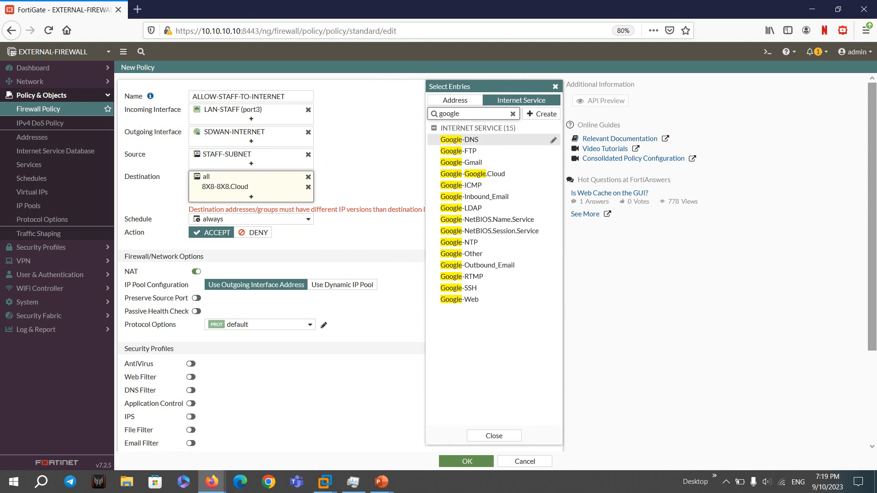
click(513, 114)
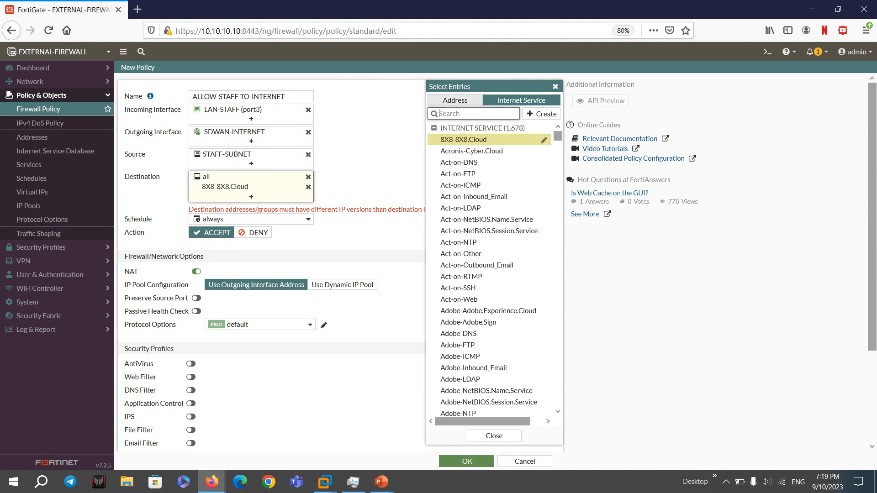
click(455, 100)
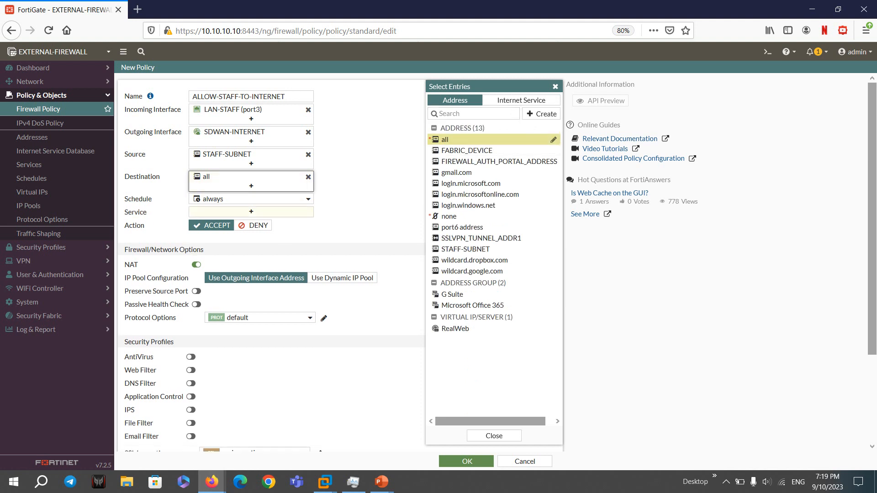
Look through the available services and set the policy's service to ALL.
click(251, 212)
scroll(490, 343, down, 4)
scroll(489, 343, down, 5)
scroll(490, 409, up, 10)
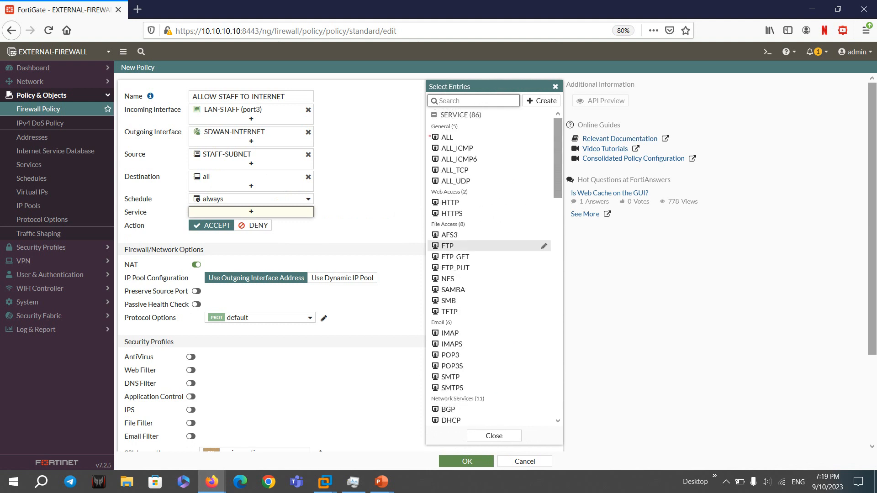
click(447, 137)
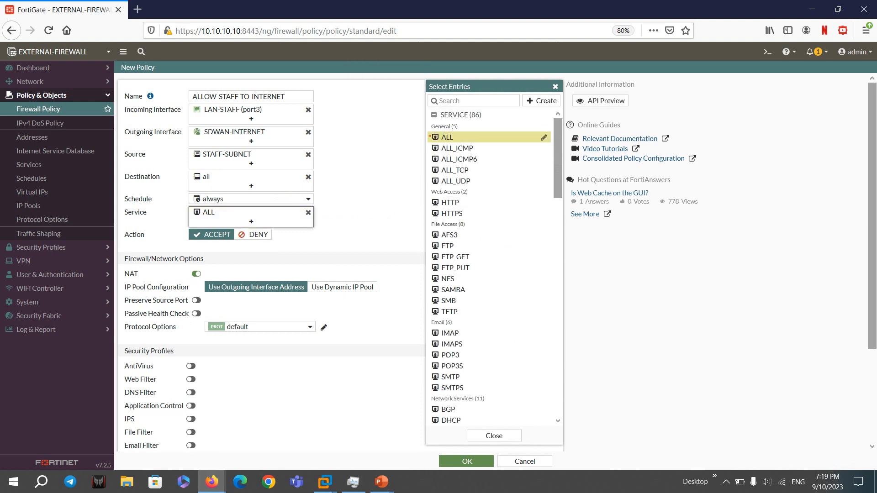
click(365, 201)
Set the policy's SSL inspection profile to DEEP-INSPECT.
scroll(338, 238, down, 2)
scroll(338, 260, down, 2)
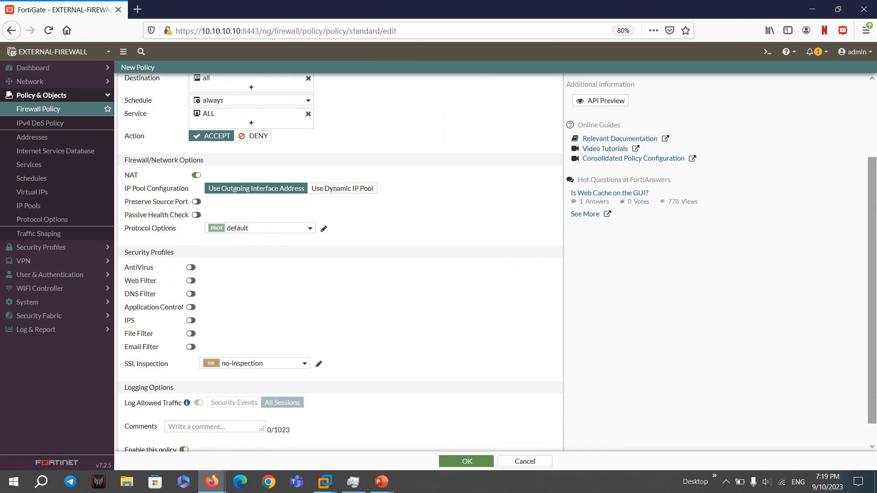
scroll(340, 263, down, 1)
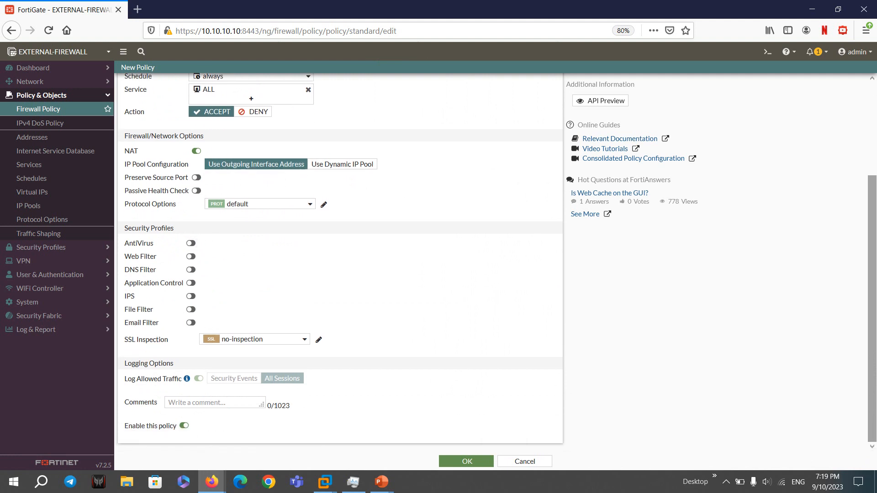
click(254, 339)
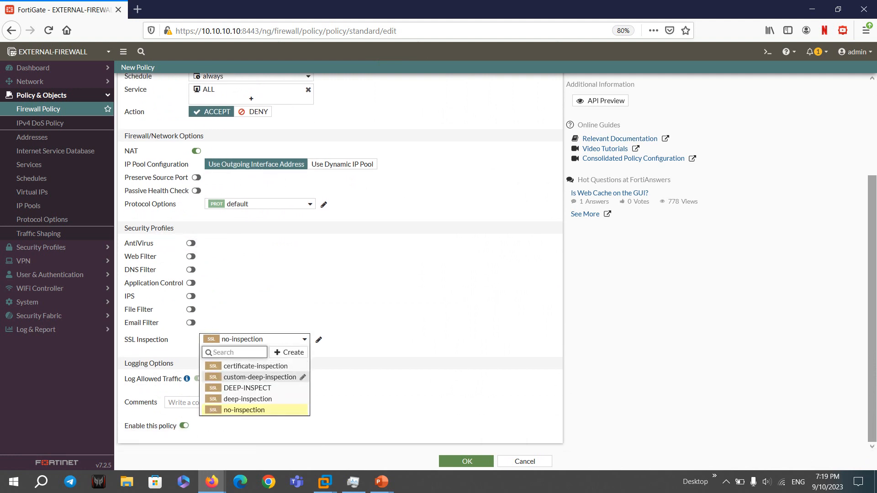
click(255, 339)
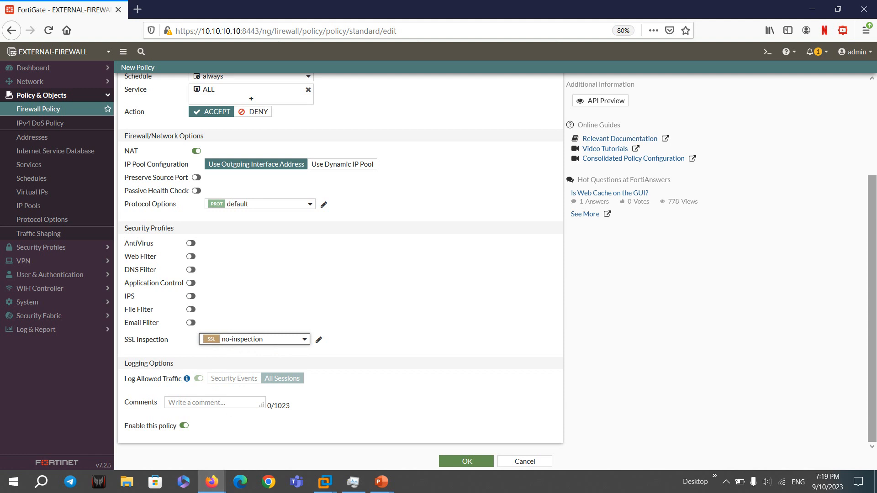
click(254, 340)
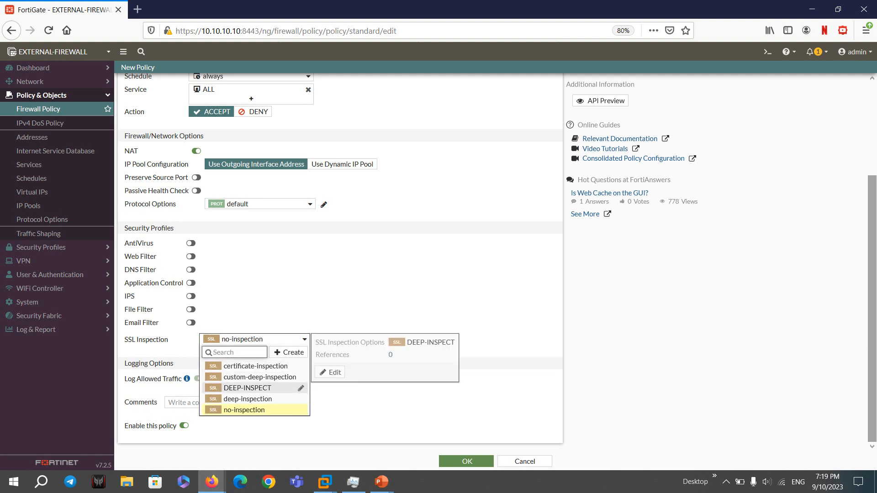
click(256, 387)
mouse_move(270, 340)
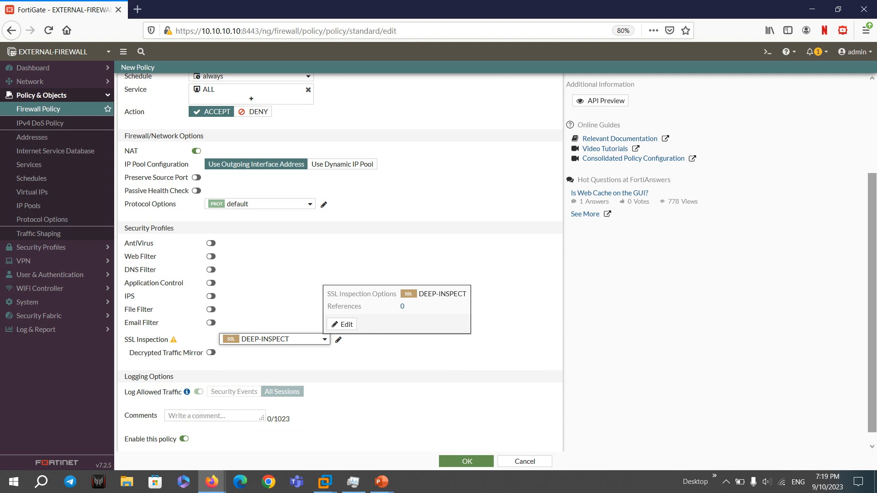
Enable AntiVirus with the default profile and Web Filter with the WF-MEDIUM profile for the policy.
click(211, 243)
click(274, 243)
click(269, 270)
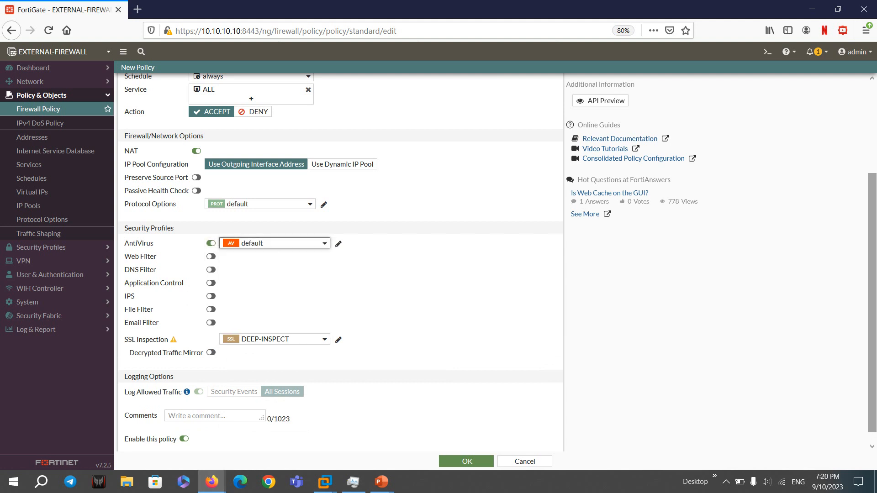
scroll(340, 261, up, 3)
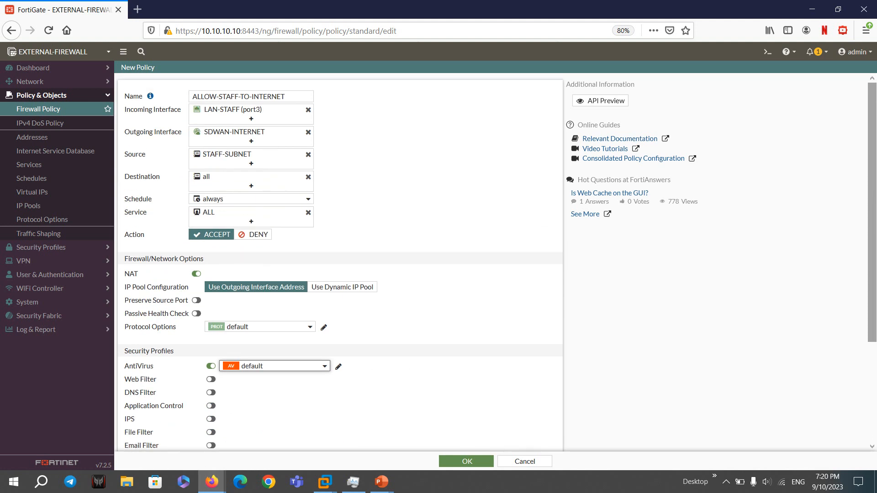
scroll(340, 260, down, 2)
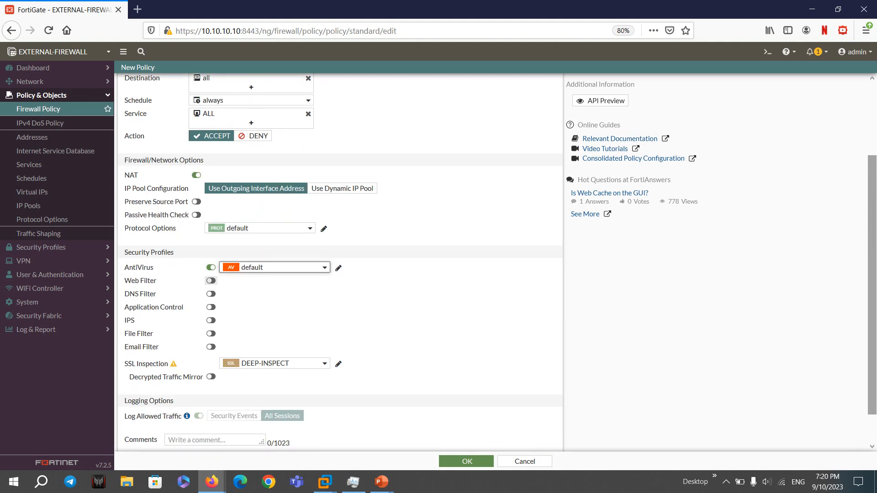
click(210, 280)
click(274, 281)
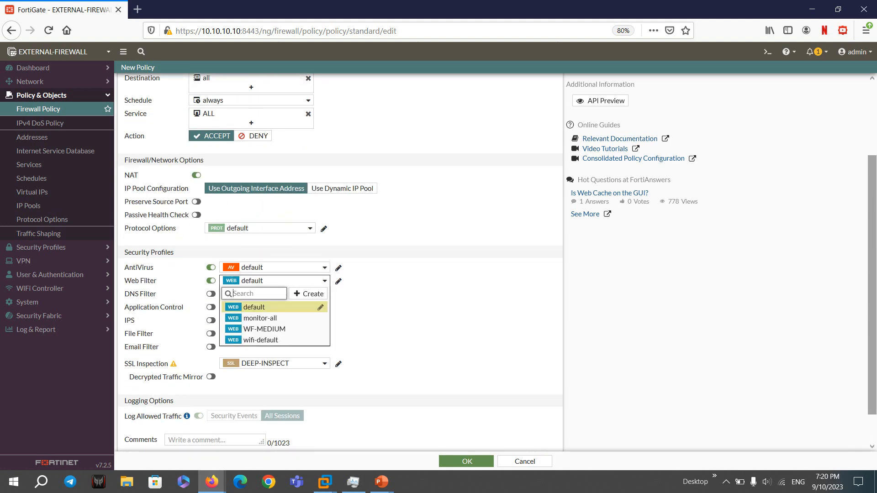
click(265, 329)
Enable Application Control and IPS with their default profiles and save the new policy.
click(210, 307)
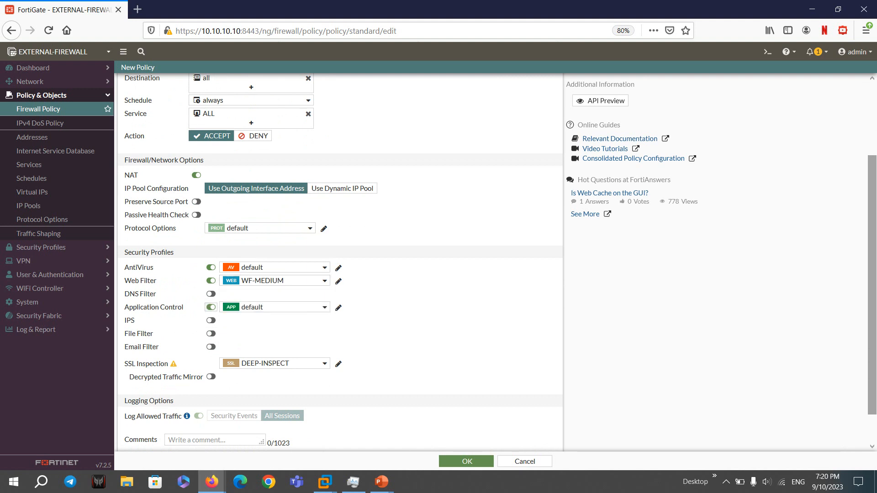
click(211, 320)
scroll(211, 320, down, 1)
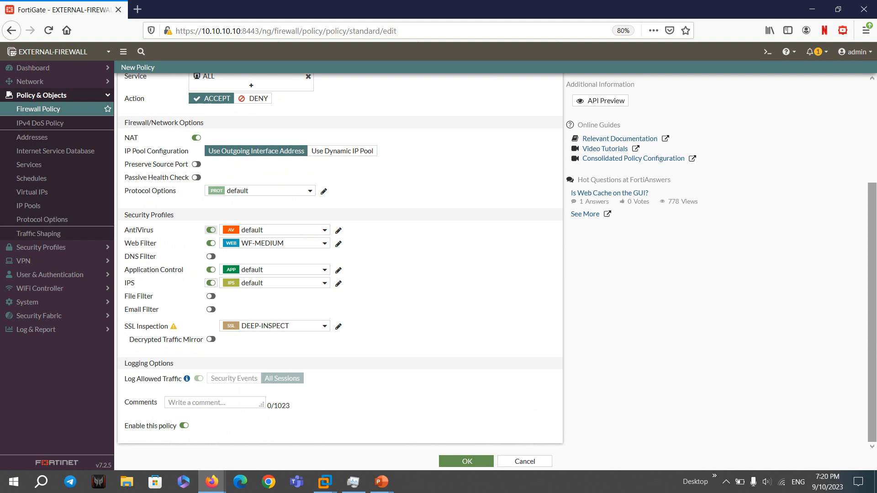
click(466, 461)
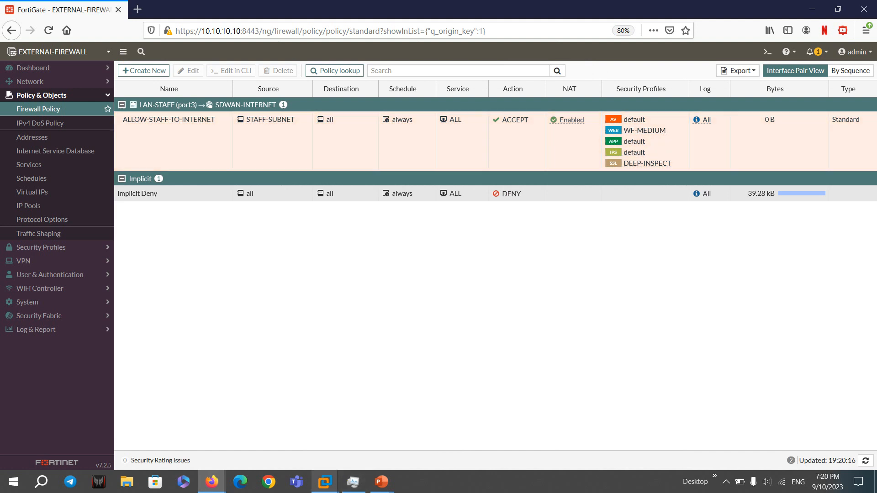
Switch to the Win11_INTDMZ machine in VMware Workstation, examine the running ping to 8.8.8.8, and bring up the Speedtest page in Edge.
mouse_move(324, 482)
click(327, 413)
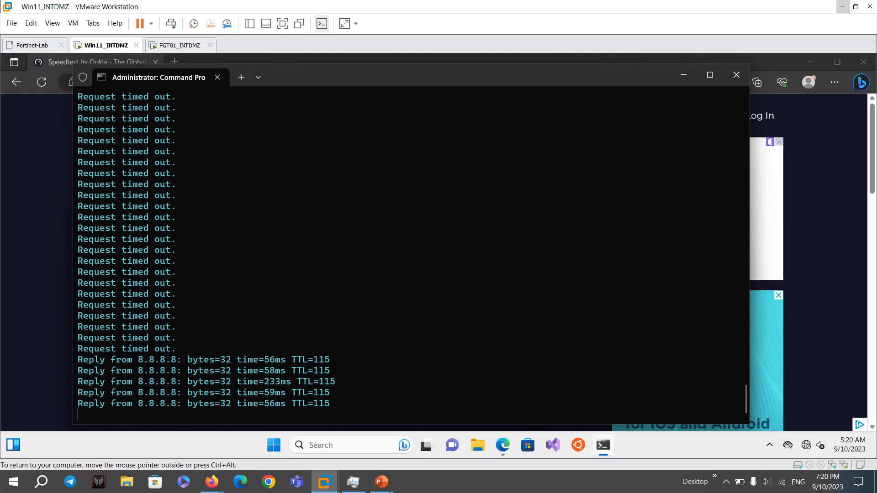
drag(335, 403, 149, 305)
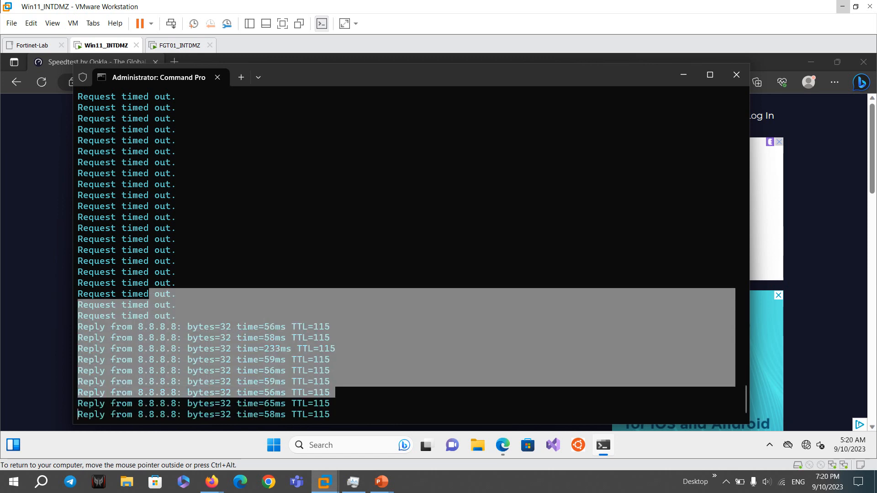
click(149, 294)
drag(127, 305, 336, 392)
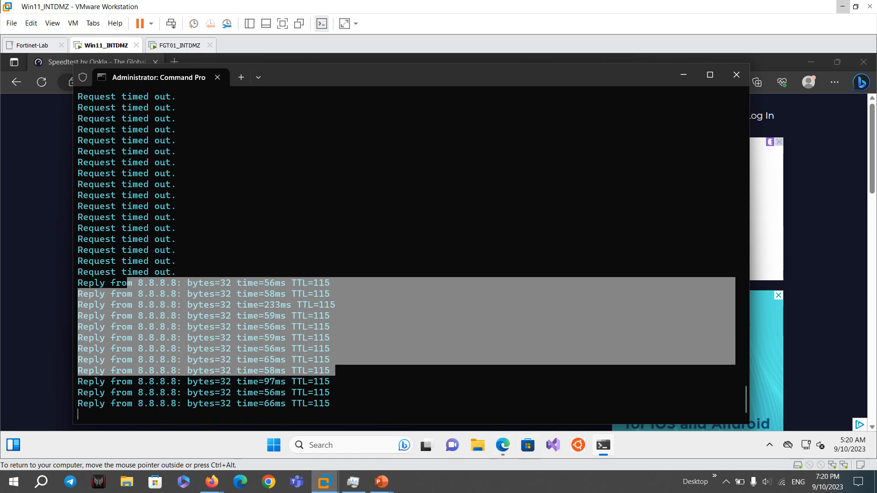
click(502, 445)
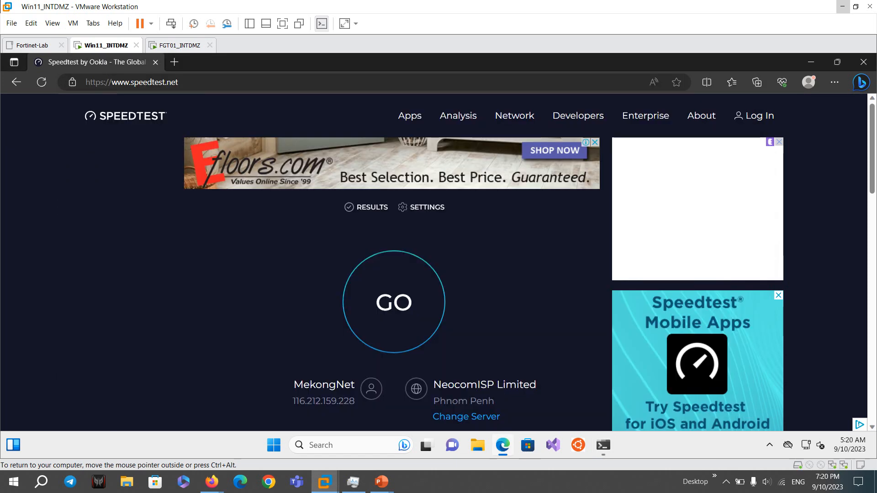
Load google.com in a new browser tab and search for youtube in another new tab.
click(174, 62)
text(gooe)
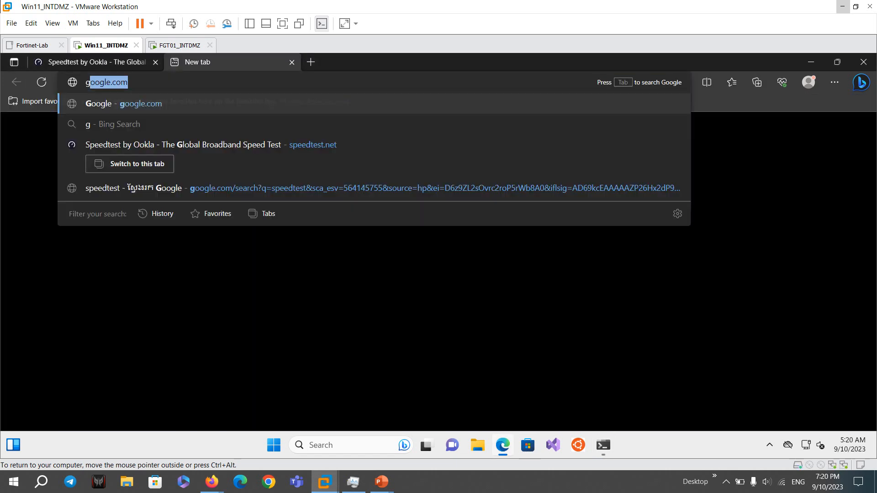
key(BackSpace)
text(gle)
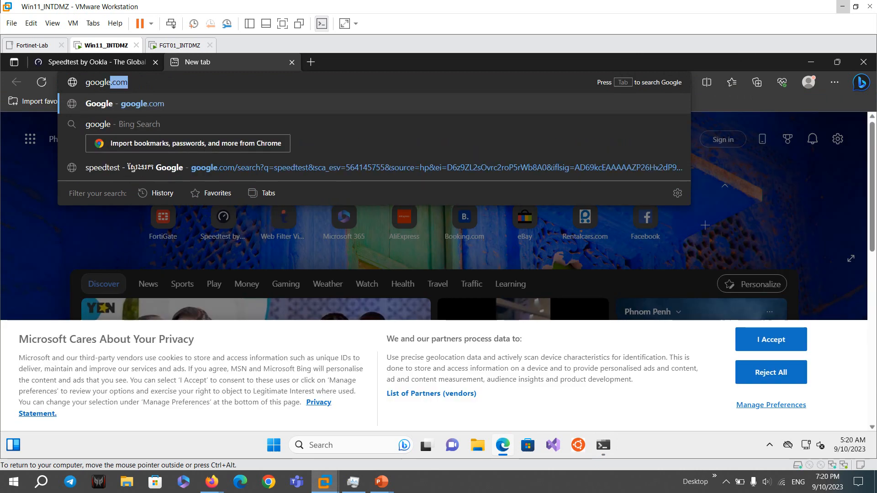
key(Return)
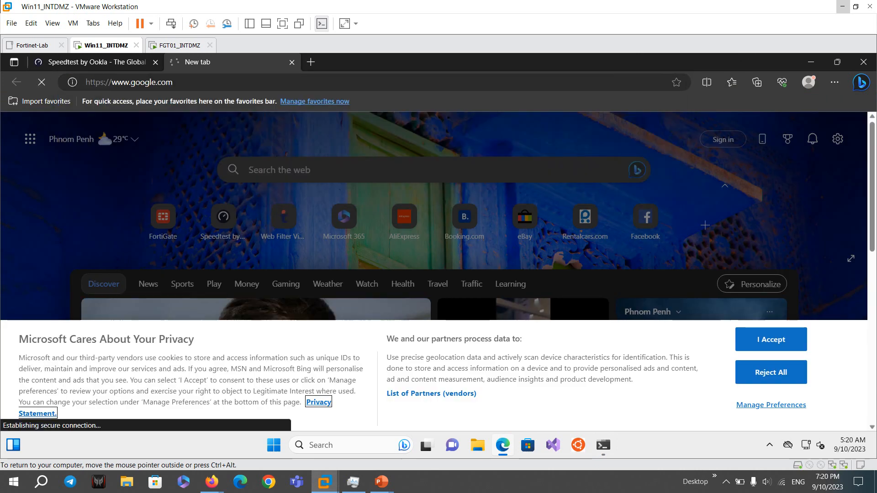
click(310, 62)
text(youtube)
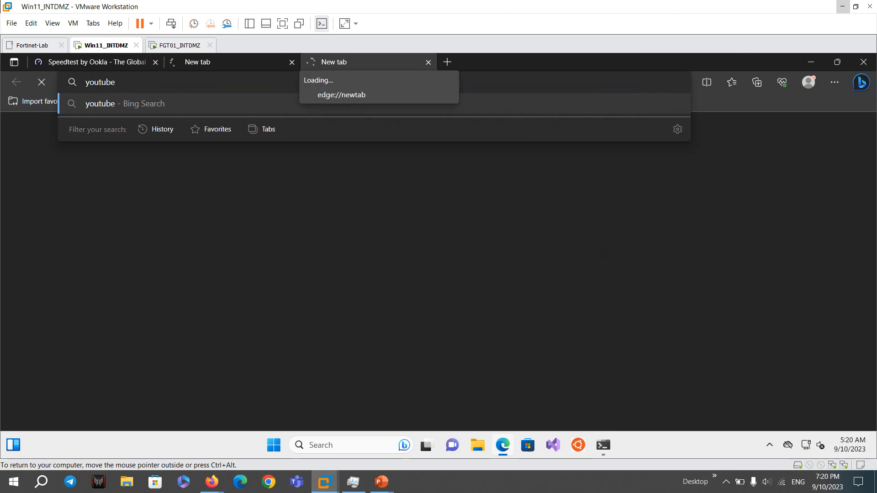
key(Return)
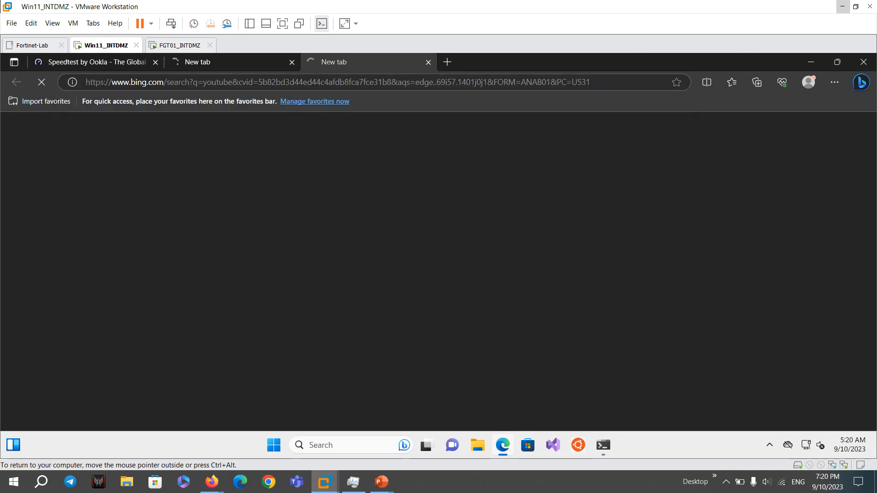
Reload the Speedtest page and examine what the google.com and youtube search tabs return.
click(96, 62)
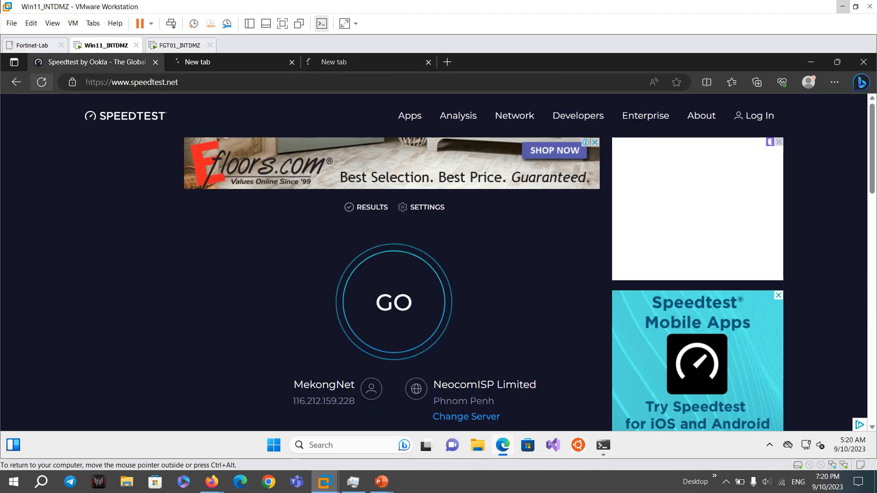
click(42, 82)
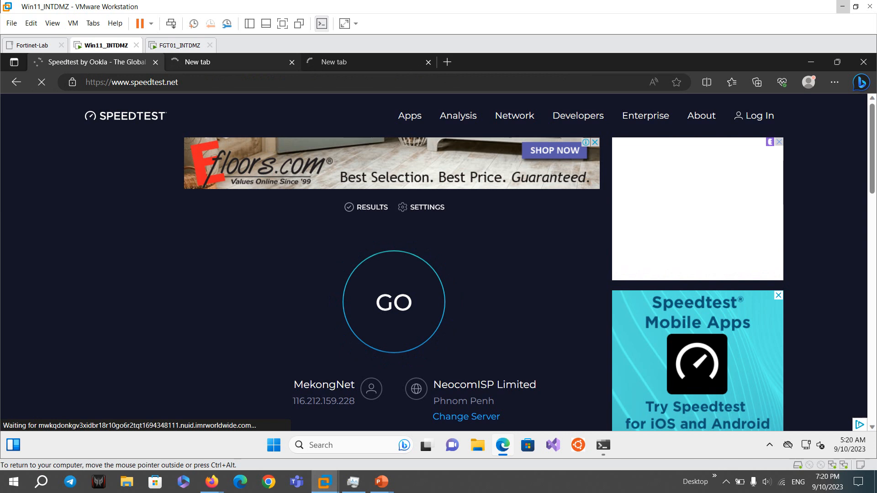
key(ctrl+Tab)
key(ctrl+Tab)
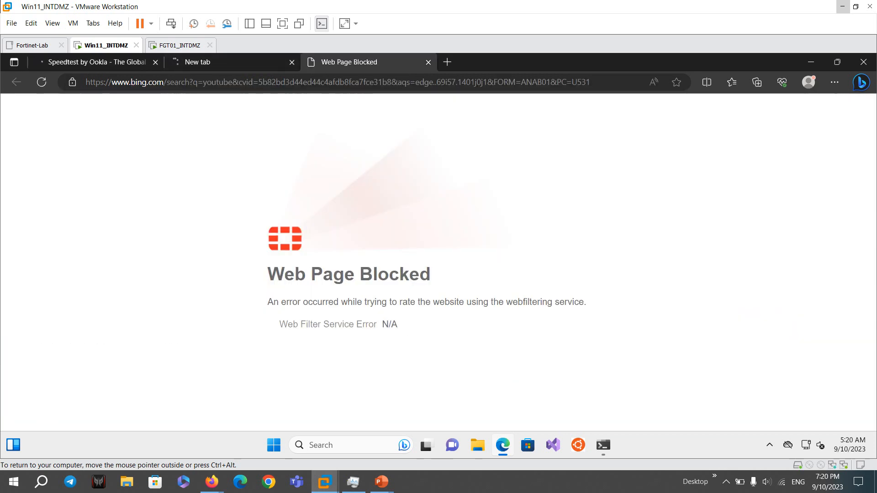
key(ctrl+shift+Tab)
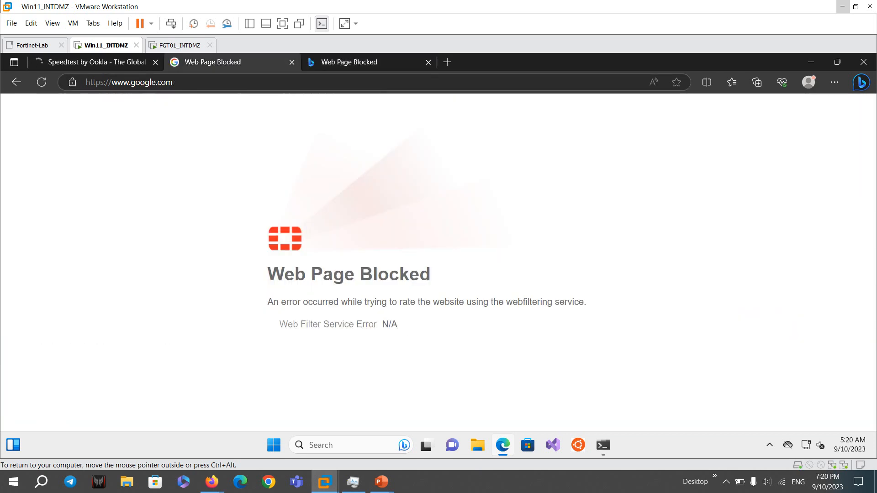
drag(393, 325, 258, 285)
drag(403, 325, 318, 303)
click(96, 63)
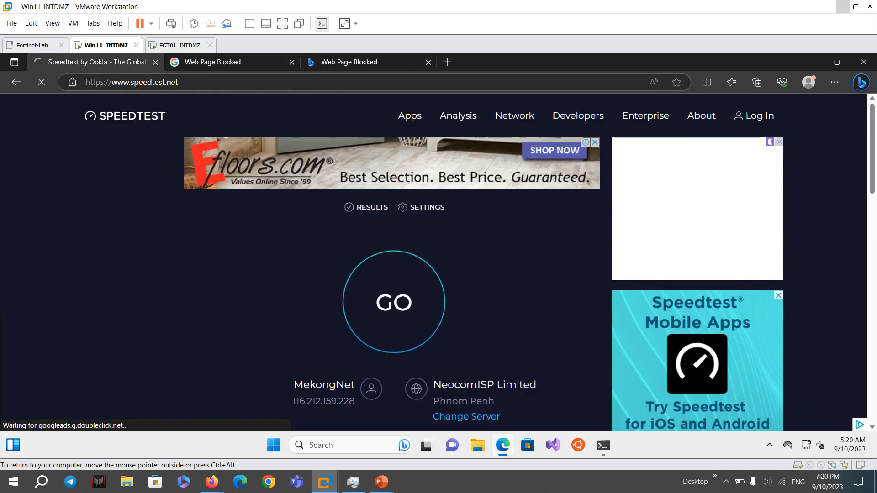
Switch to the FortiGate console in Firefox, disable Web Filter in the ALLOW-STAFF-TO-INTERNET policy, and save it.
mouse_move(212, 482)
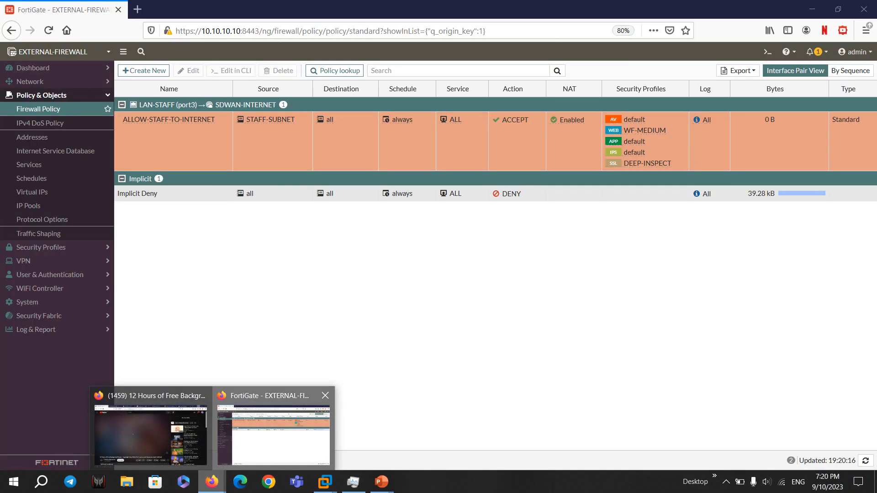
click(276, 436)
double_click(273, 142)
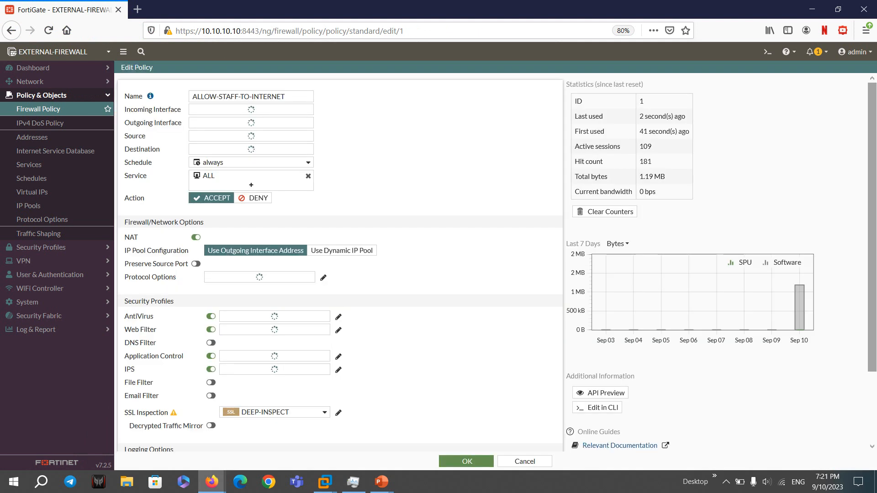
scroll(340, 263, down, 2)
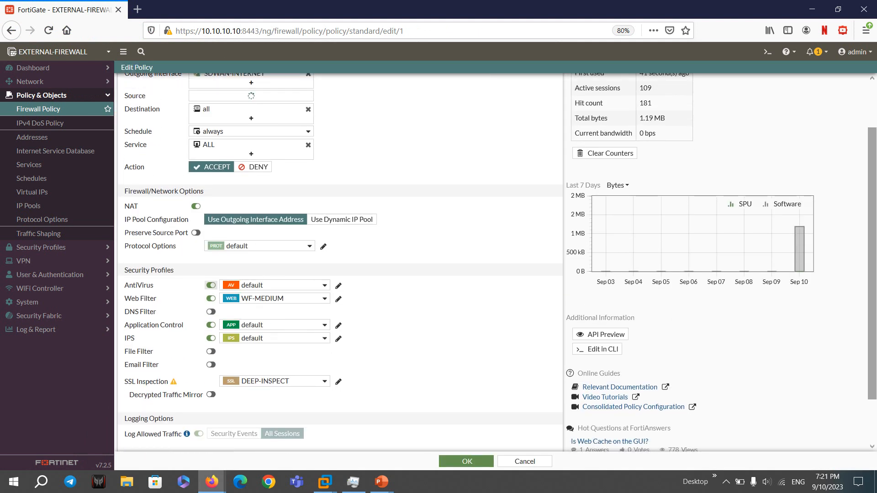
click(212, 321)
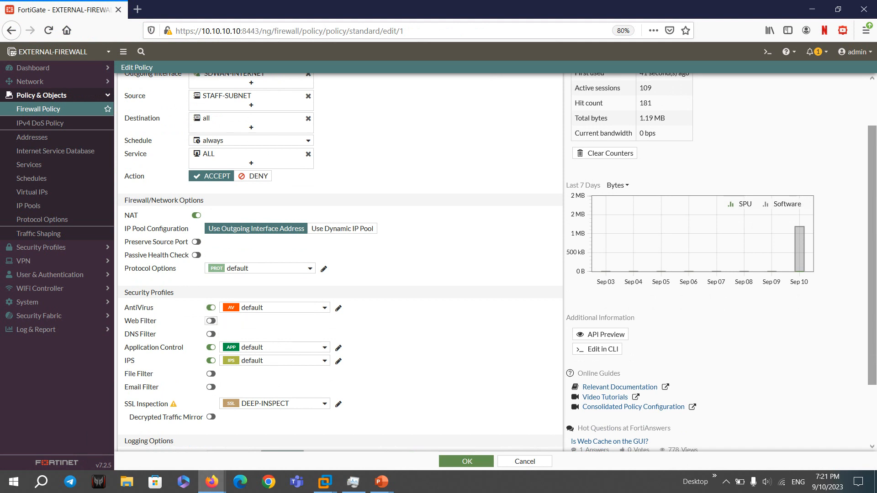
click(466, 461)
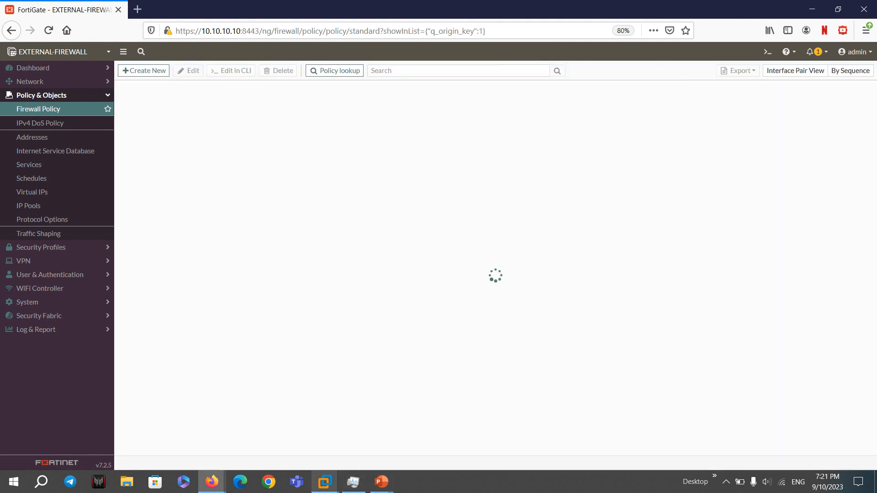
Switch back to the Win11_INTDMZ machine in VMware Workstation and start the internet speed test.
mouse_move(324, 483)
click(328, 419)
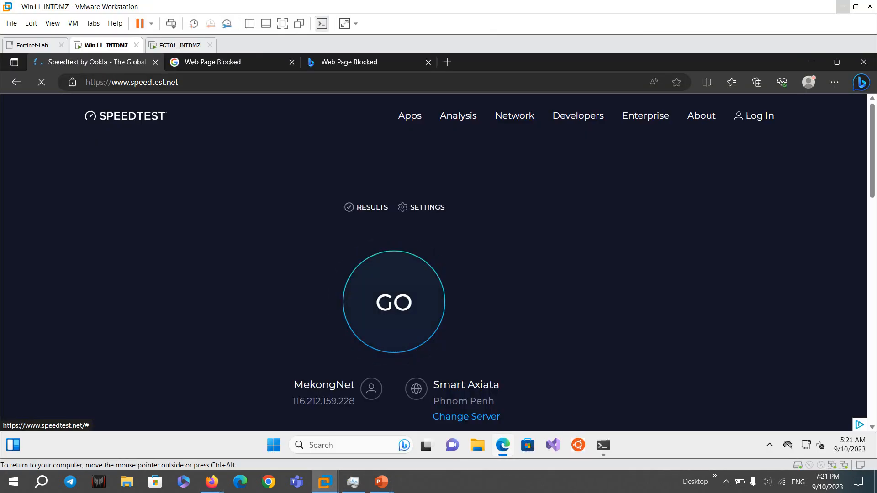
click(394, 302)
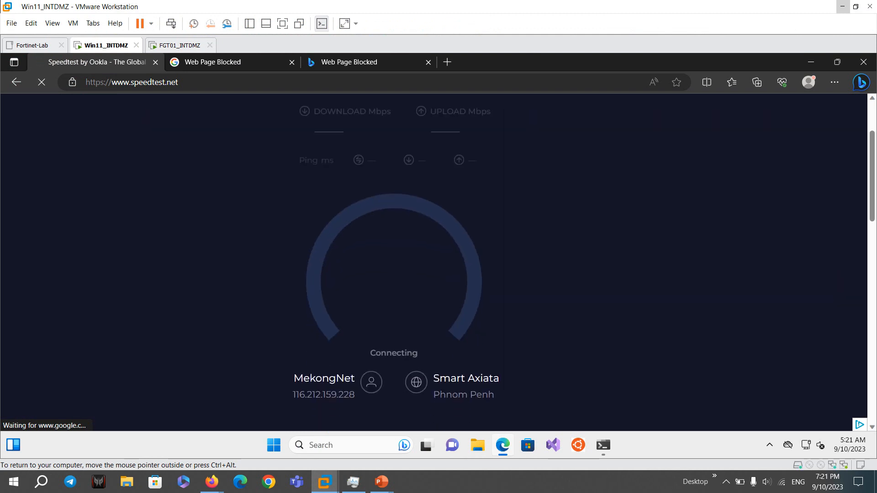
Reload the google.com and youtube search tabs, and check the running speed test and the ping replies.
click(232, 63)
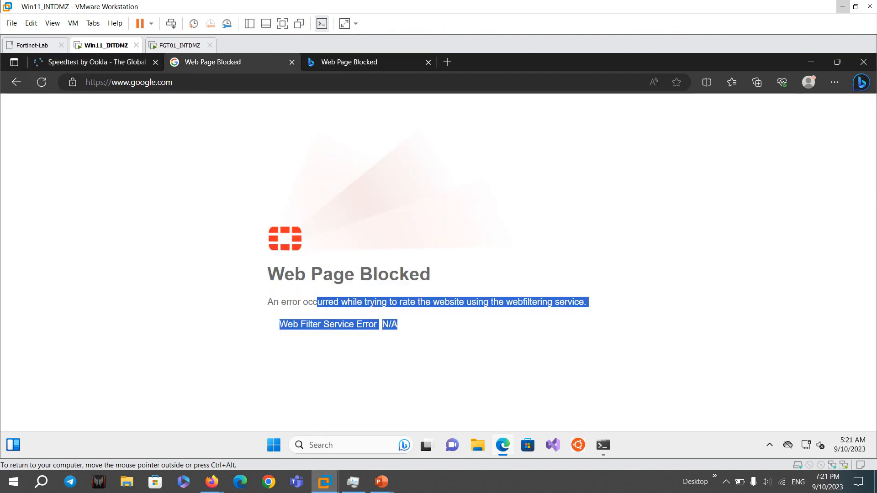
click(42, 83)
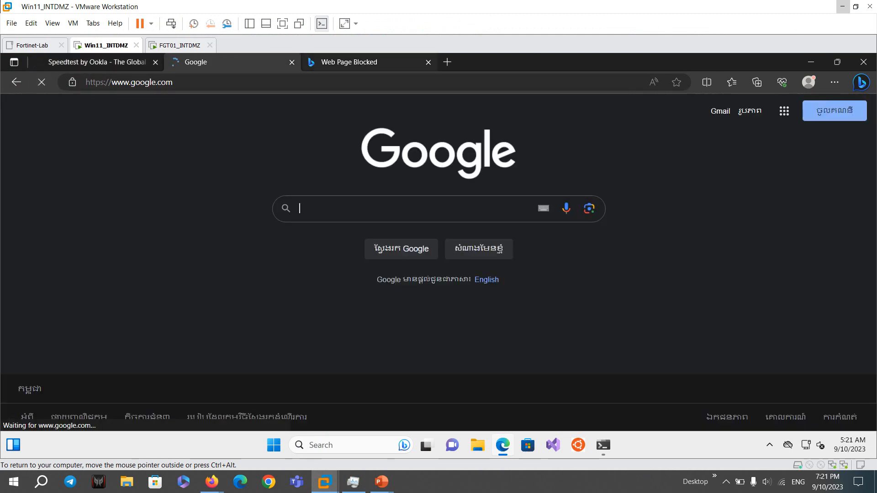
click(349, 62)
click(41, 82)
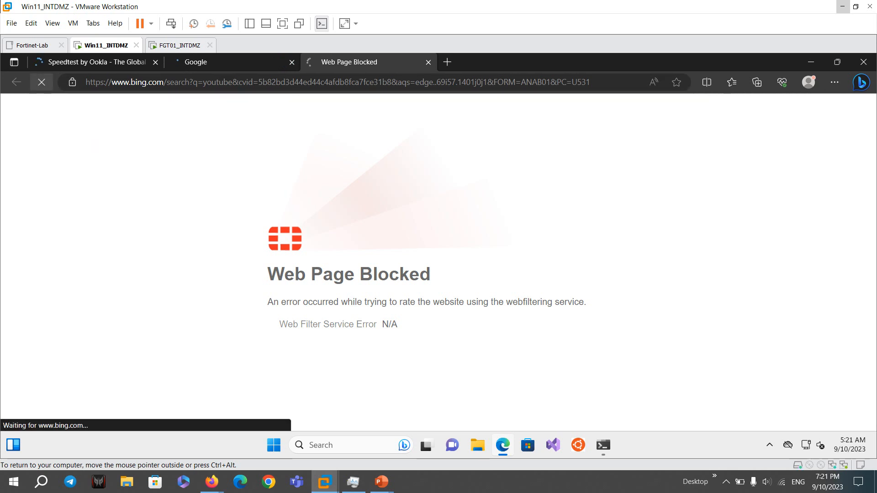
click(94, 62)
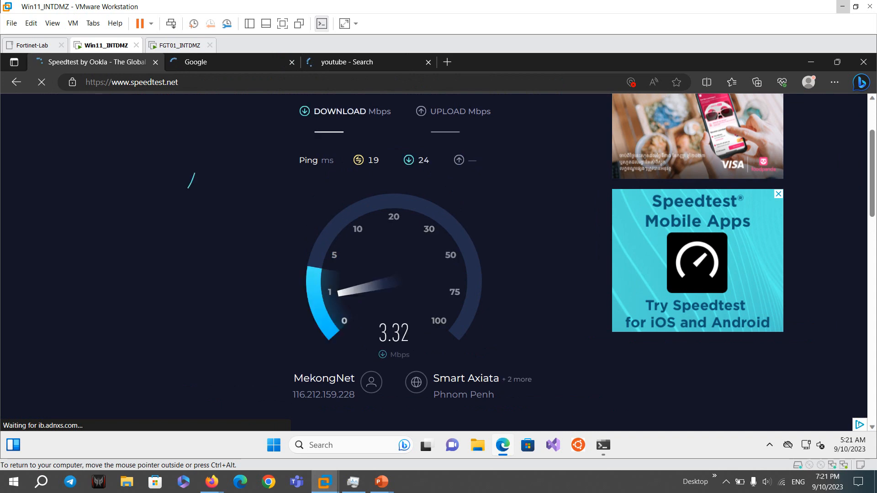
key(alt+Tab)
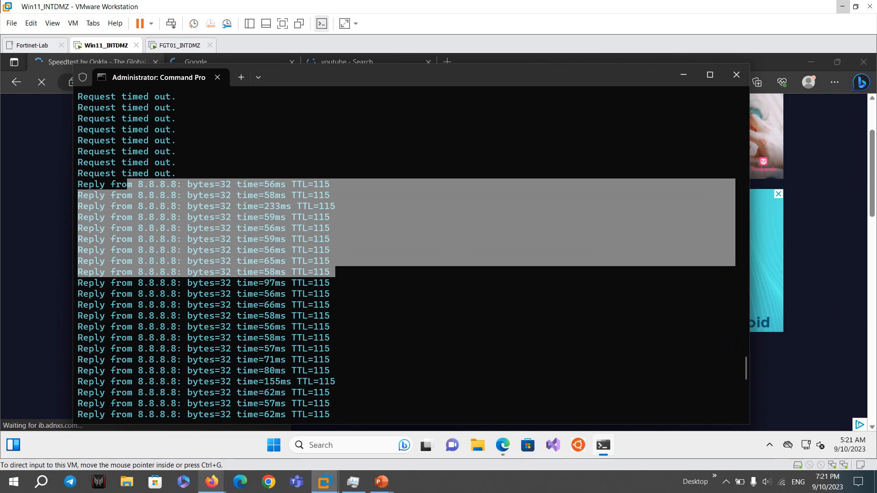
Switch to the FortiGate console in Firefox and start creating a new traffic shaper.
mouse_move(211, 482)
click(274, 434)
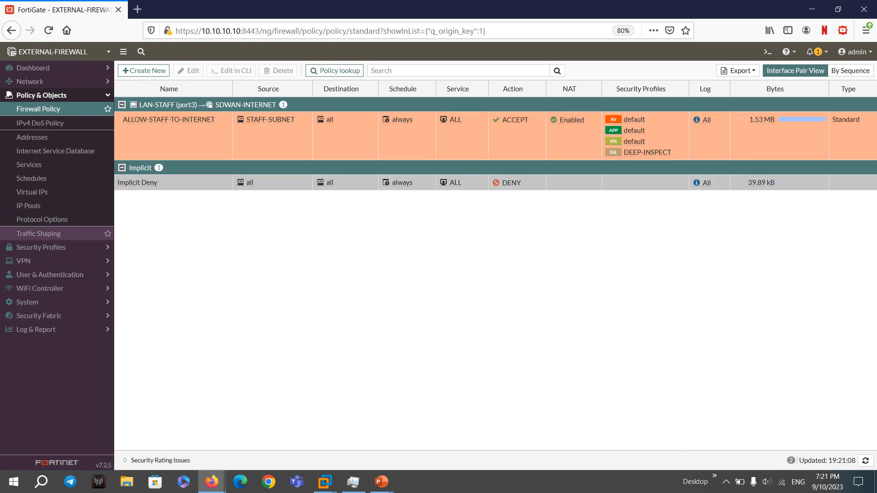
click(39, 233)
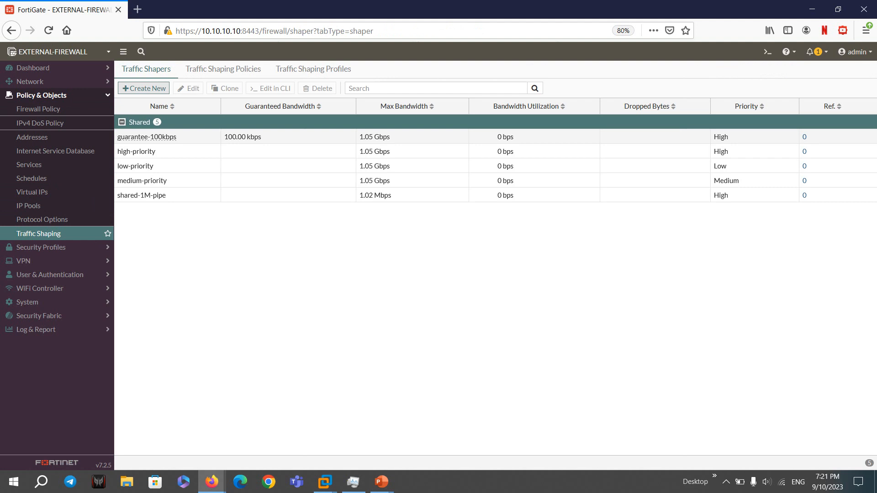
click(143, 88)
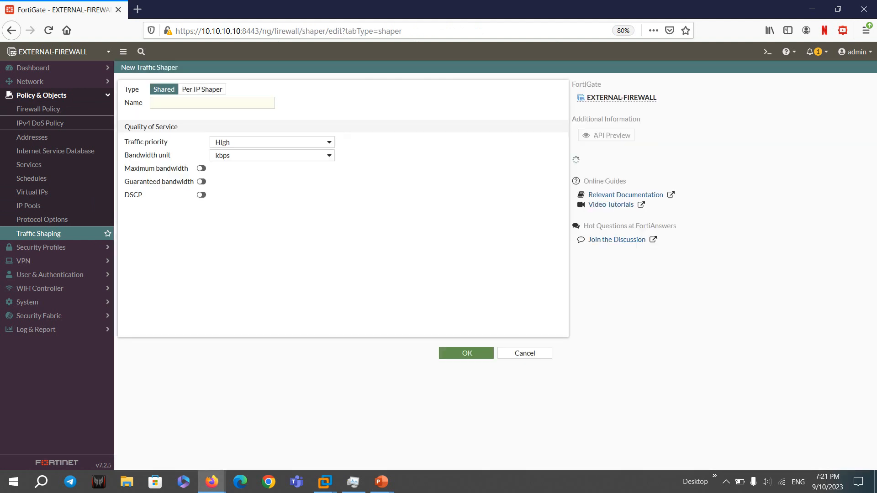
click(202, 90)
click(212, 103)
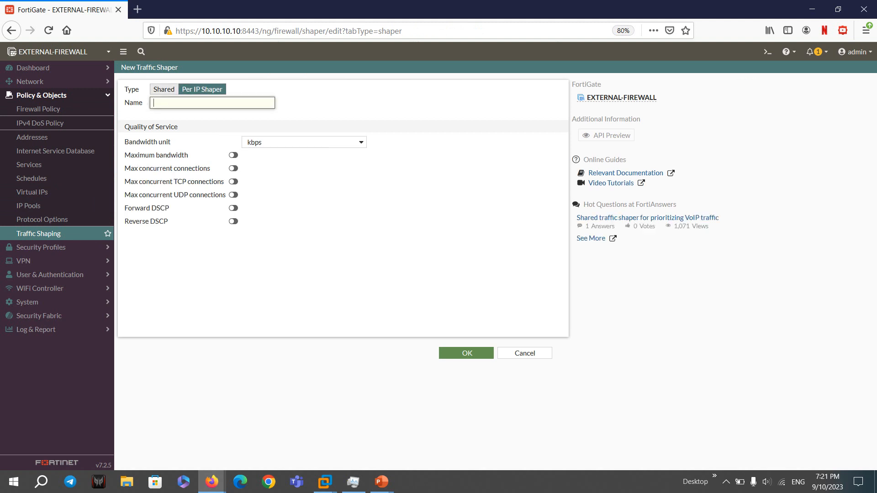
click(164, 90)
click(164, 90)
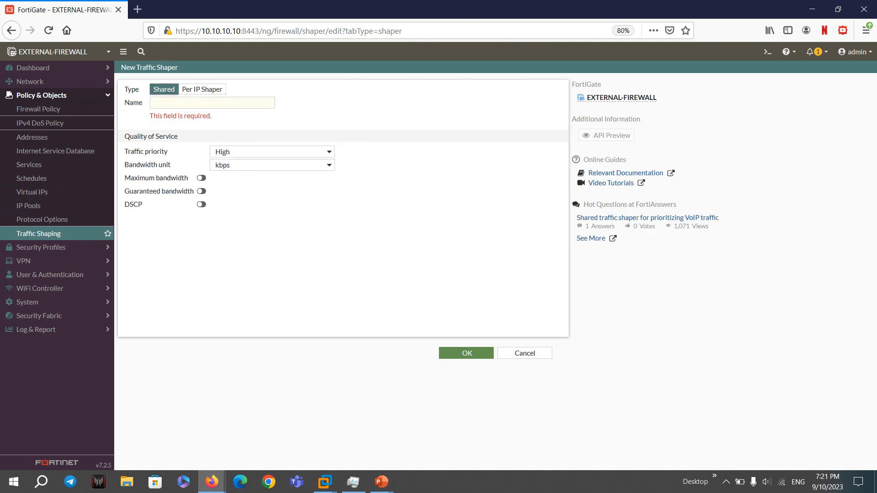
click(271, 151)
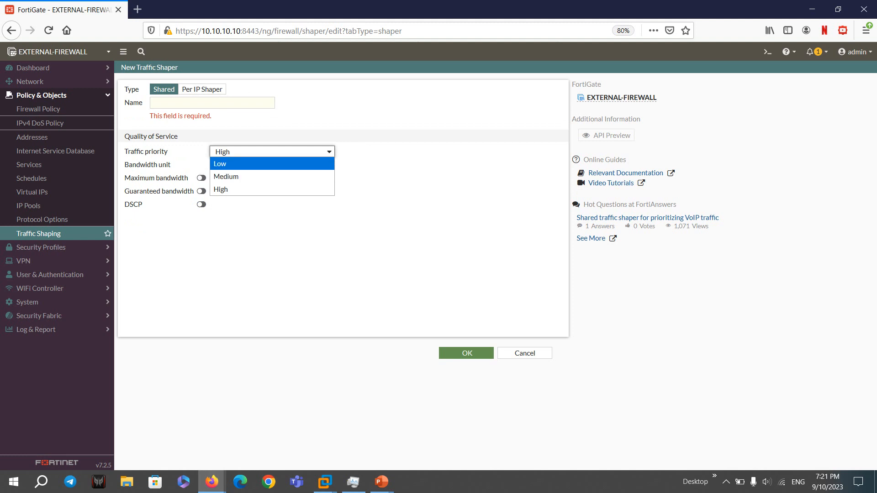
Set the new traffic shaper's type to Per IP Shaper and name it 5Mbps.
click(202, 89)
click(202, 90)
click(206, 103)
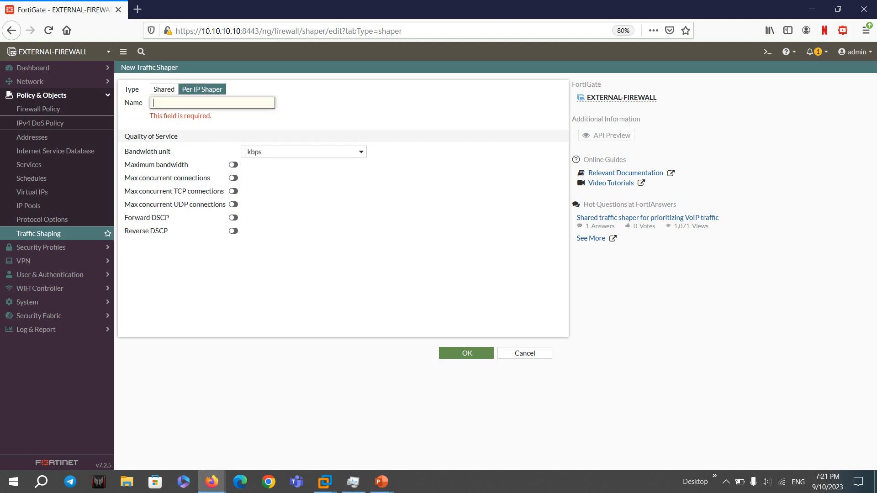
text(1)
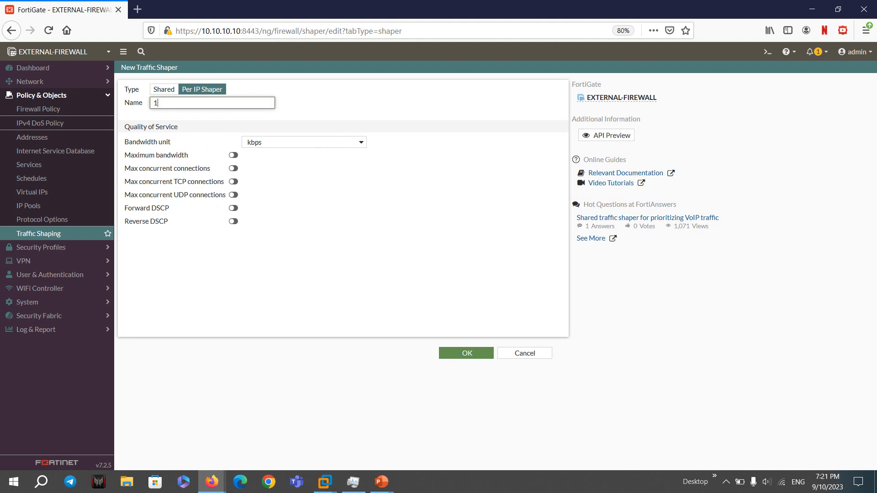
text(0)
key(BackSpace)
key(BackSpace)
text(5)
Set the shaper's bandwidth unit to Mbps, enable a maximum bandwidth of 5 Mbps, and save the shaper.
click(284, 143)
click(270, 167)
click(233, 154)
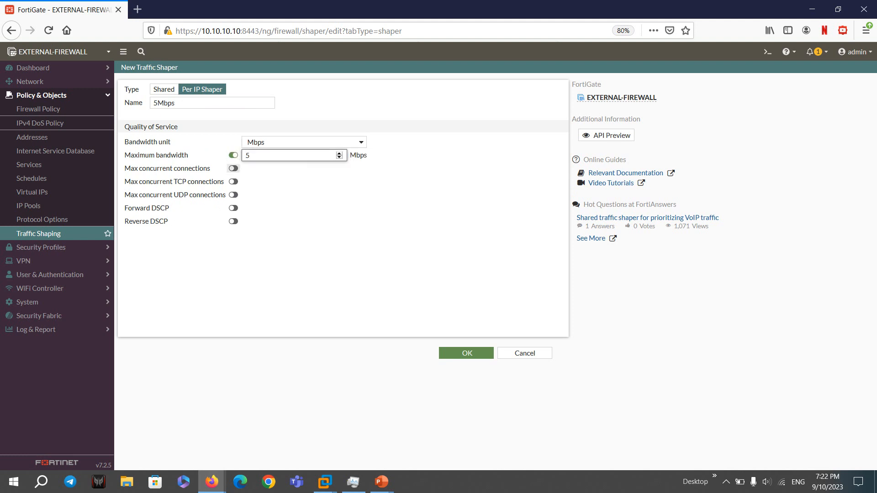
click(284, 192)
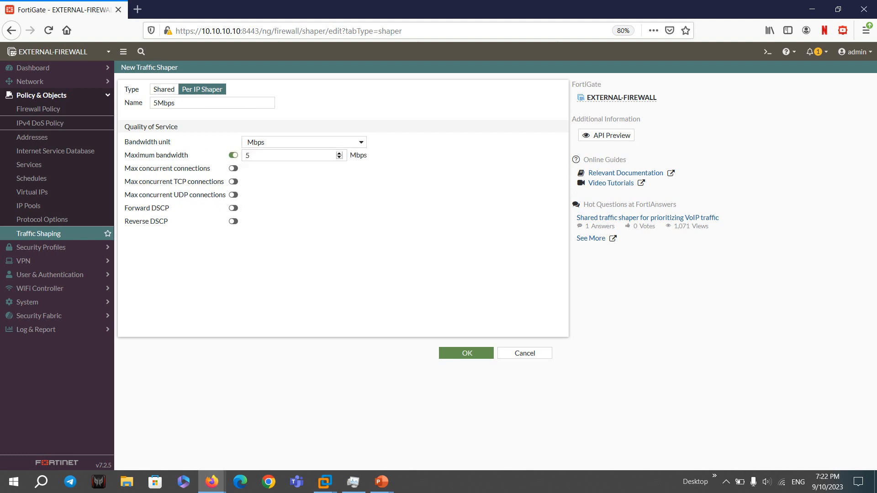
click(466, 354)
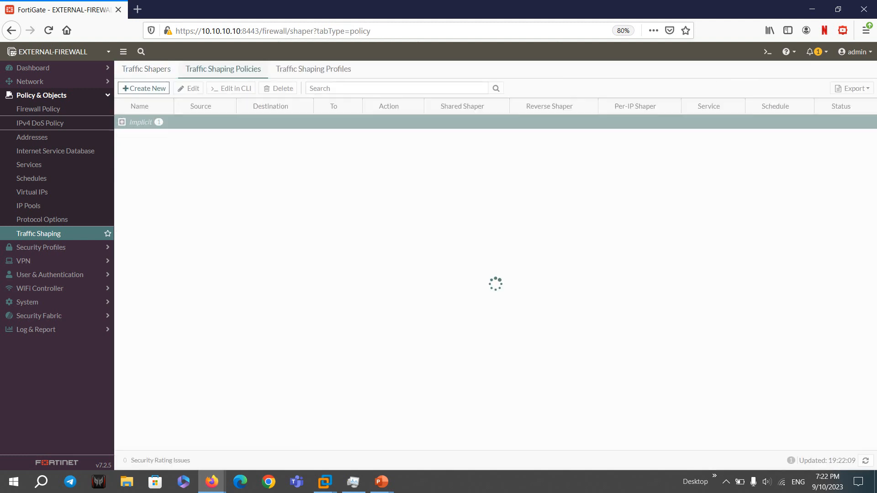
Create a traffic shaping policy named Limit-Staff-5Mbps with source interface LAN-STAFF (port3) and outgoing interface SDWAN-INTERNET.
click(144, 88)
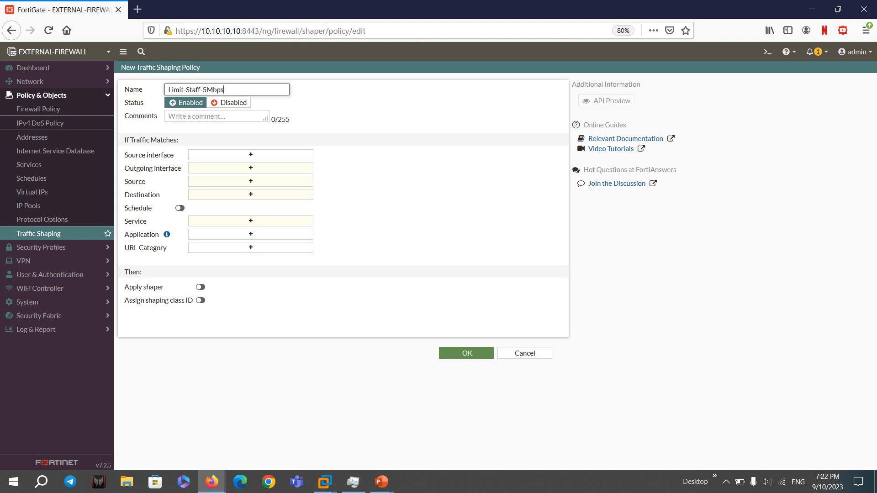
click(250, 155)
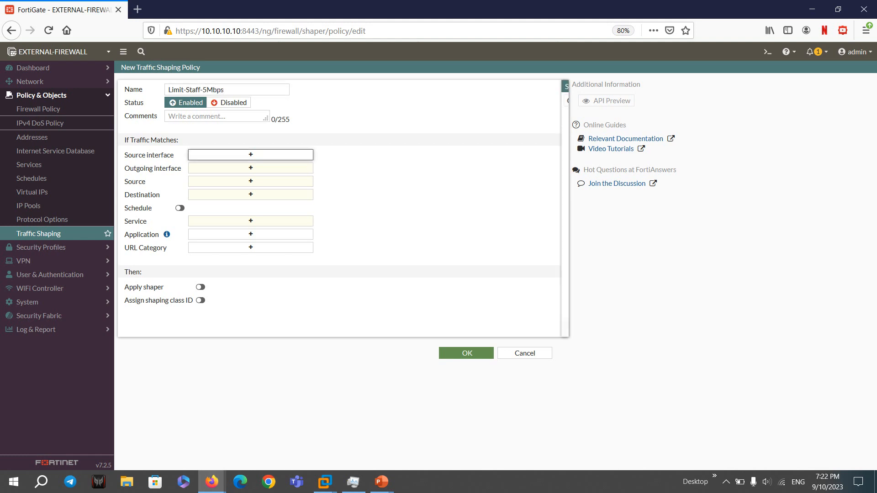
click(561, 149)
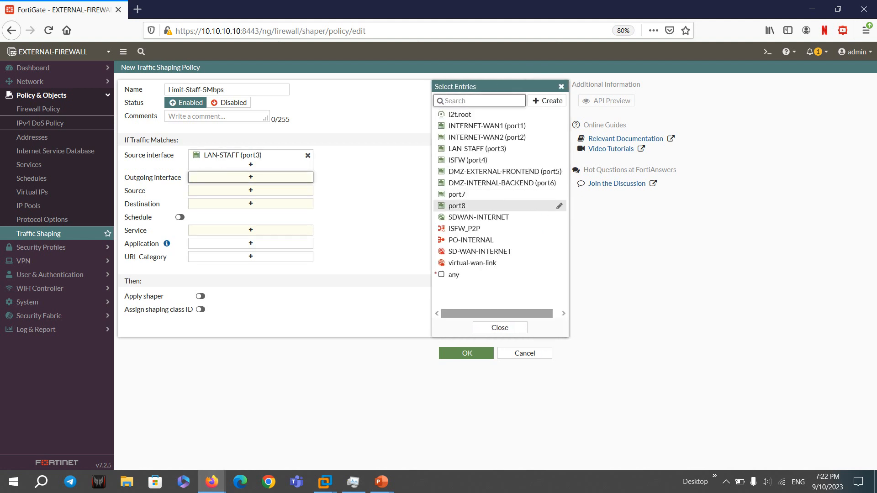
click(558, 217)
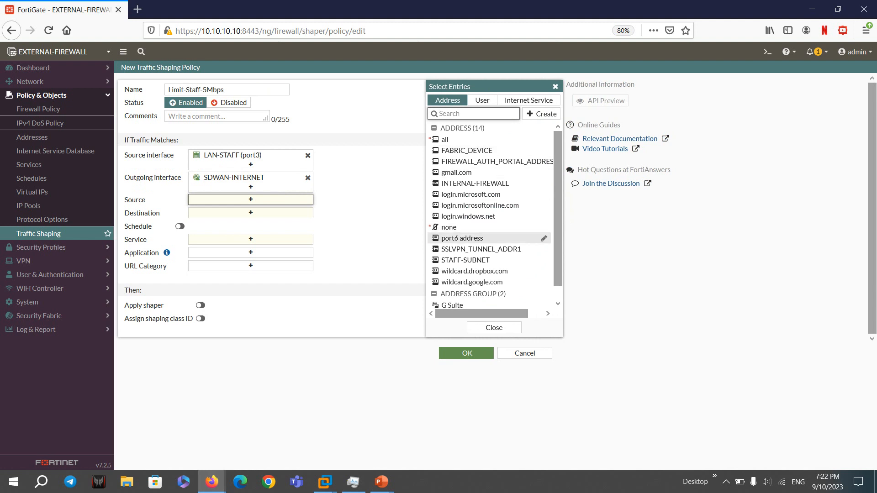
Set the shaping policy's source to STAFF-SUBNET and its destination to all.
scroll(489, 270, down, 1)
scroll(489, 151, up, 1)
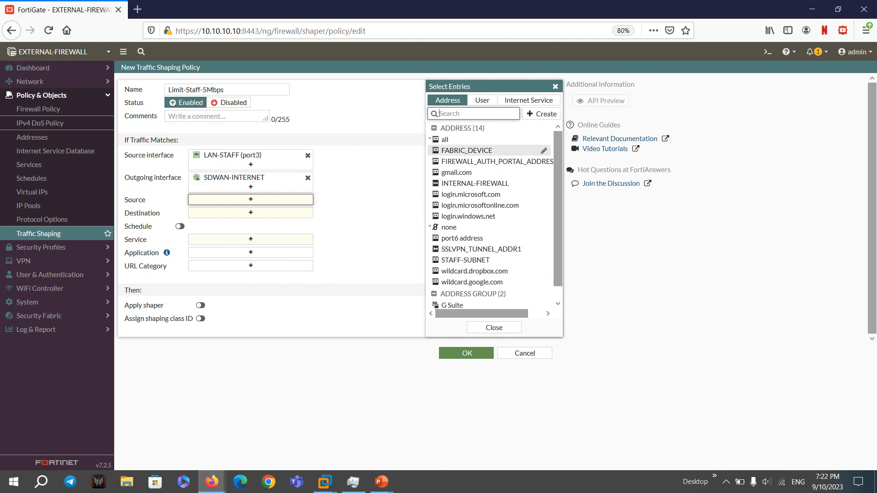
scroll(476, 251, down, 1)
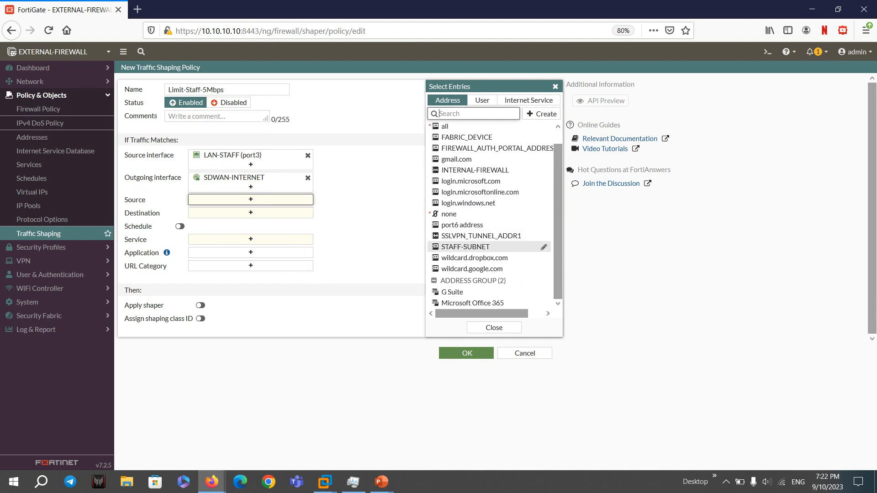
click(476, 247)
click(250, 221)
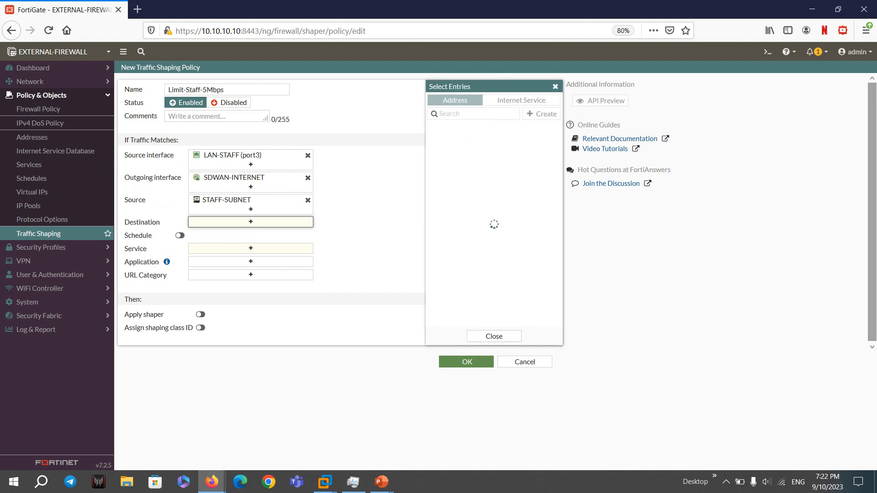
click(452, 139)
click(395, 185)
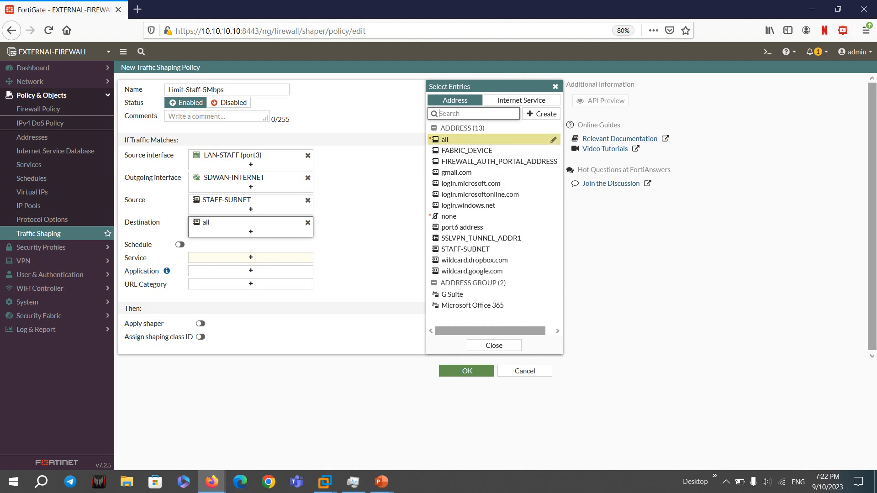
Set the shaping policy's matched service to ALL.
click(521, 100)
click(251, 258)
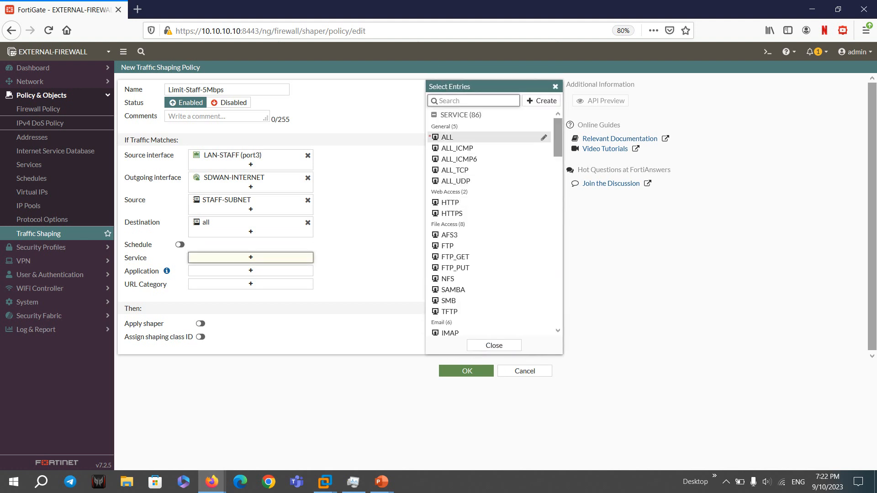
click(525, 137)
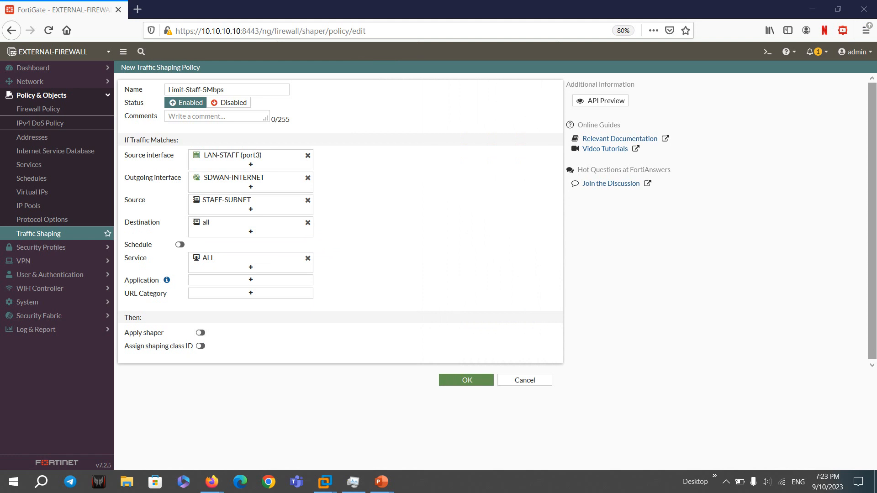
Browse the applications that the shaping policy can match, without selecting any.
click(250, 280)
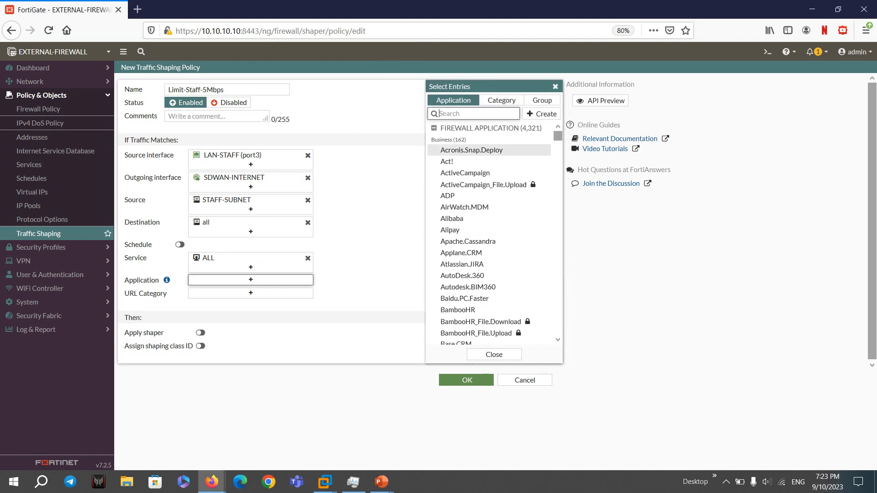
scroll(489, 183, down, 12)
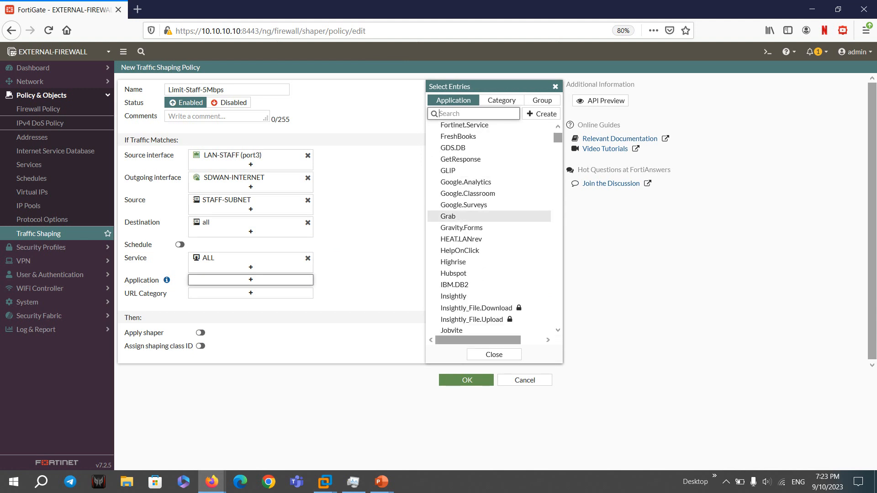
scroll(489, 156, down, 2)
click(379, 158)
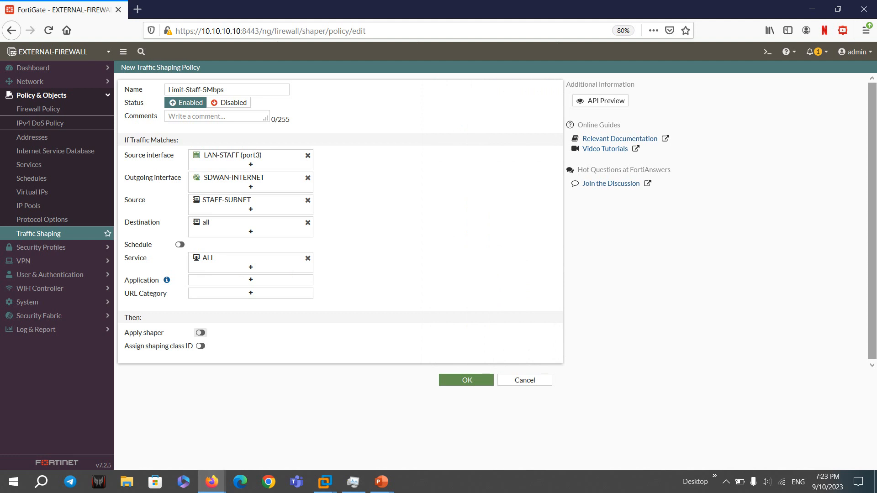
Enable shaper application in the policy with 5Mbps as the per-IP shaper, and save the policy.
click(200, 333)
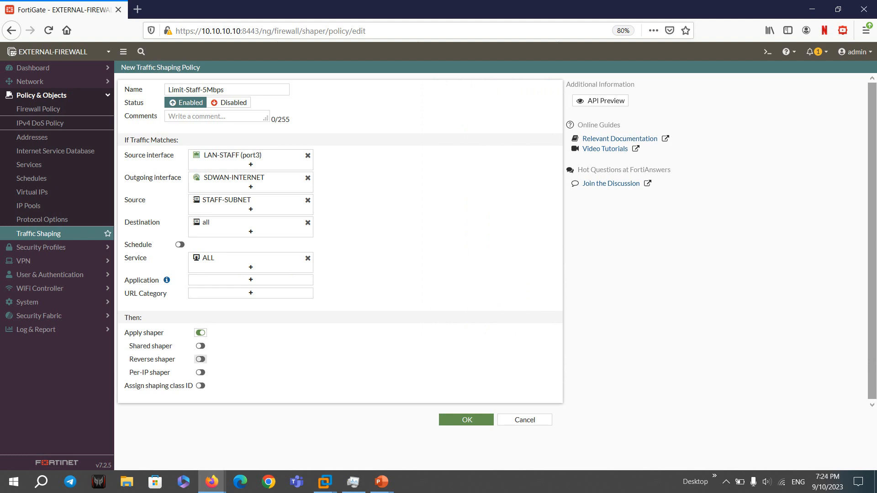
drag(171, 373, 142, 373)
click(200, 372)
click(271, 373)
click(226, 399)
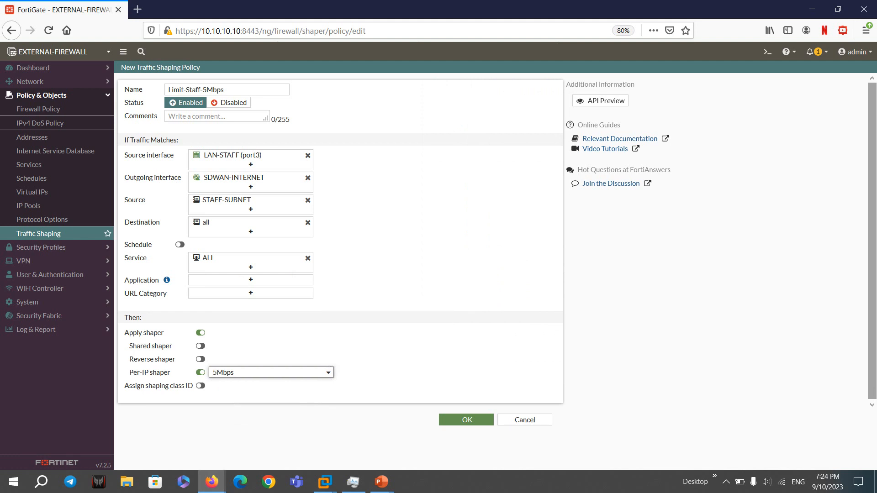
click(467, 419)
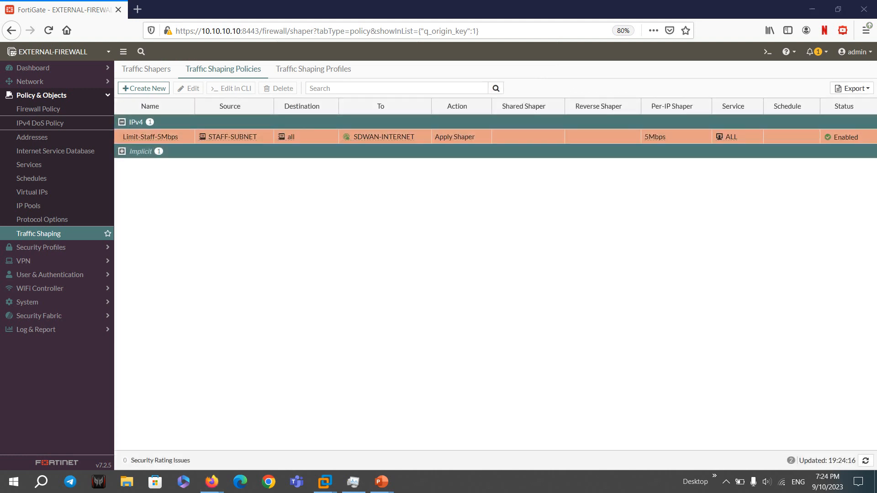
Switch to the Win11_INTDMZ virtual machine, minimize the command prompt, and rerun the Speedtest to check the bandwidth limit.
mouse_move(325, 482)
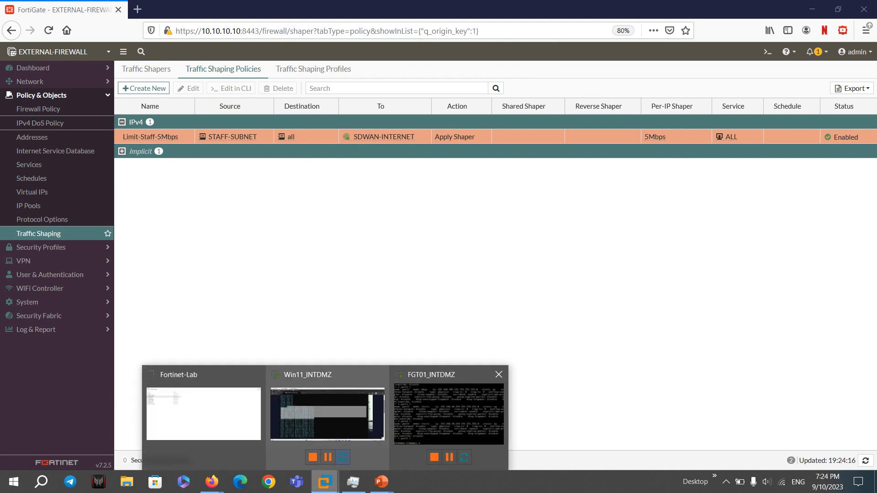
click(325, 413)
scroll(411, 255, down, 2)
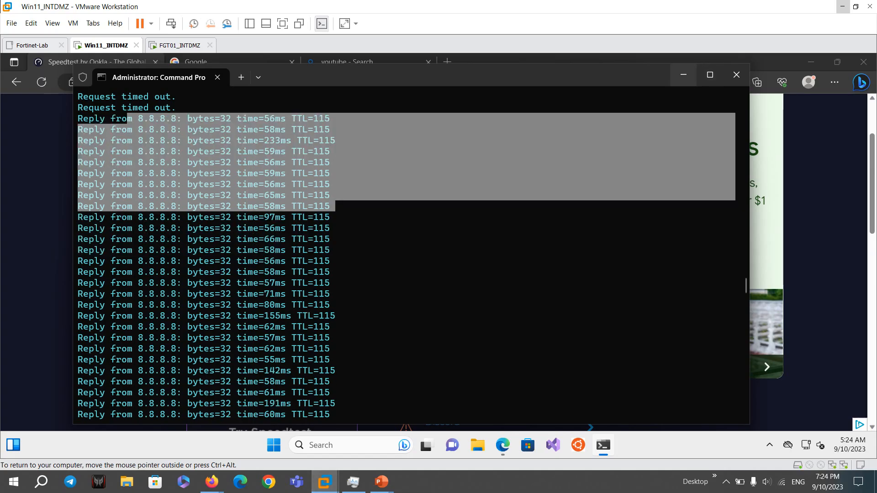
click(683, 75)
scroll(411, 256, up, 2)
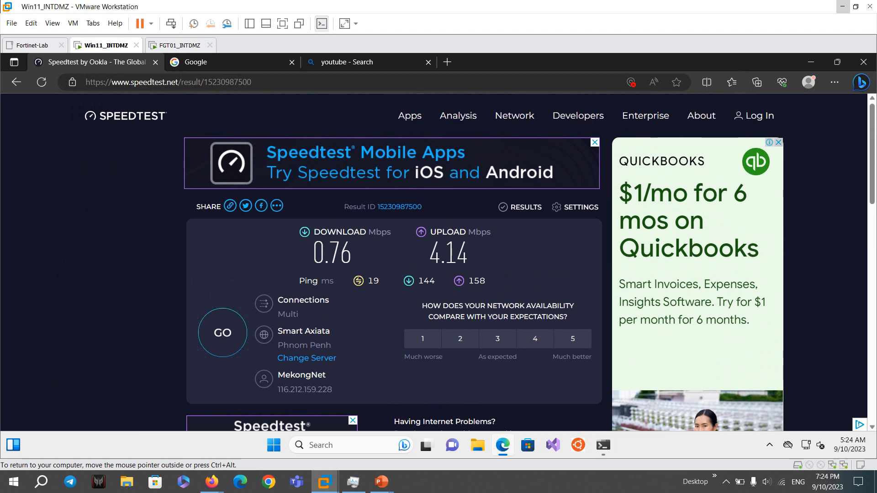
click(223, 332)
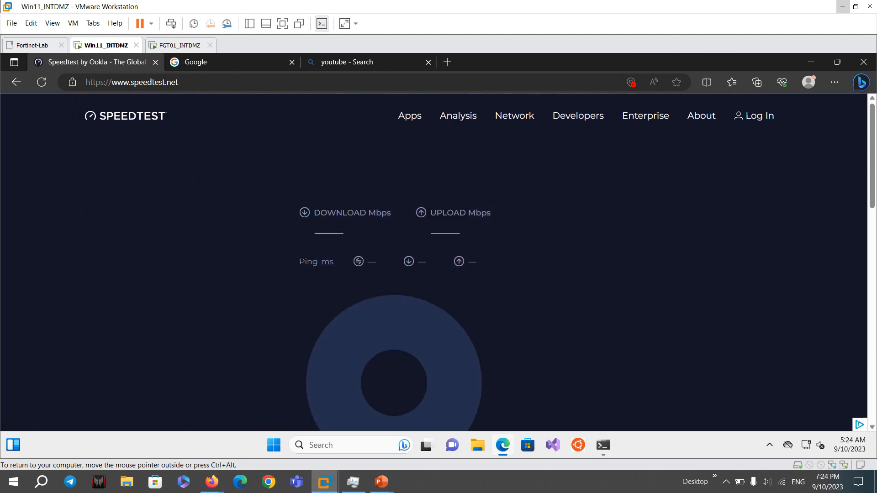
scroll(434, 262, down, 1)
scroll(434, 263, down, 1)
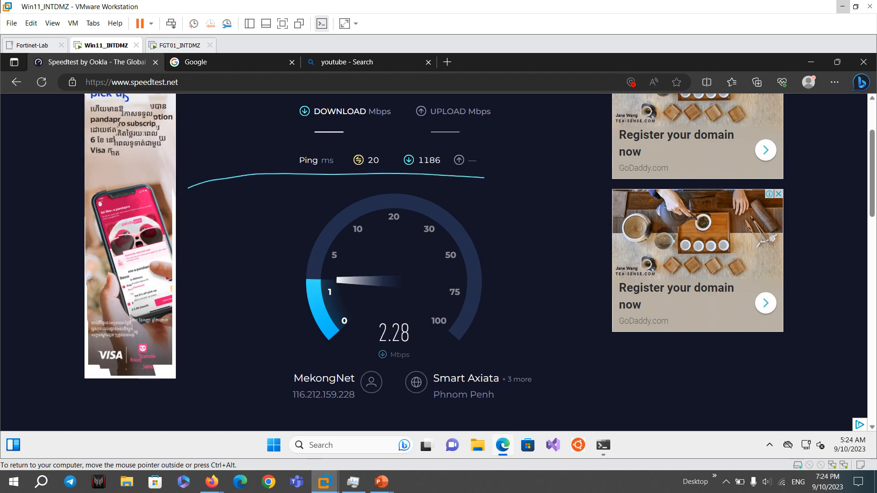
Switch to the FortiGate console in Firefox and examine the 5Mbps per-IP shaper's bandwidth utilization and dropped bytes.
mouse_move(211, 482)
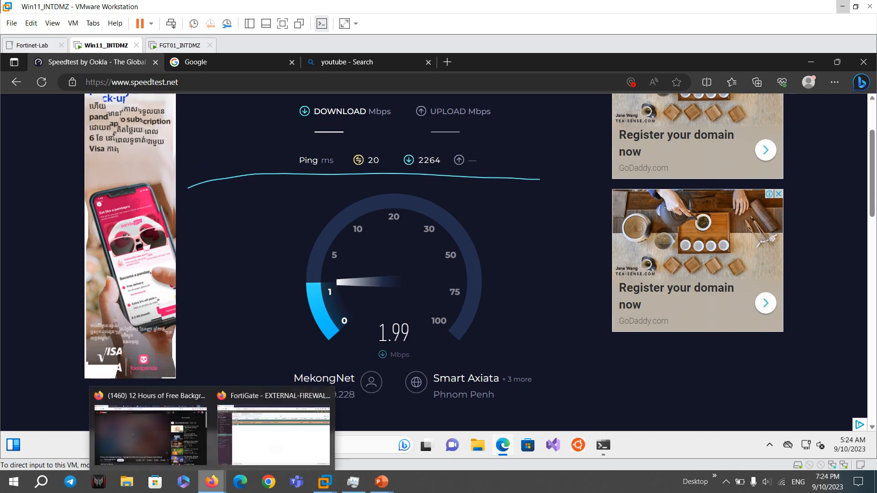
click(274, 432)
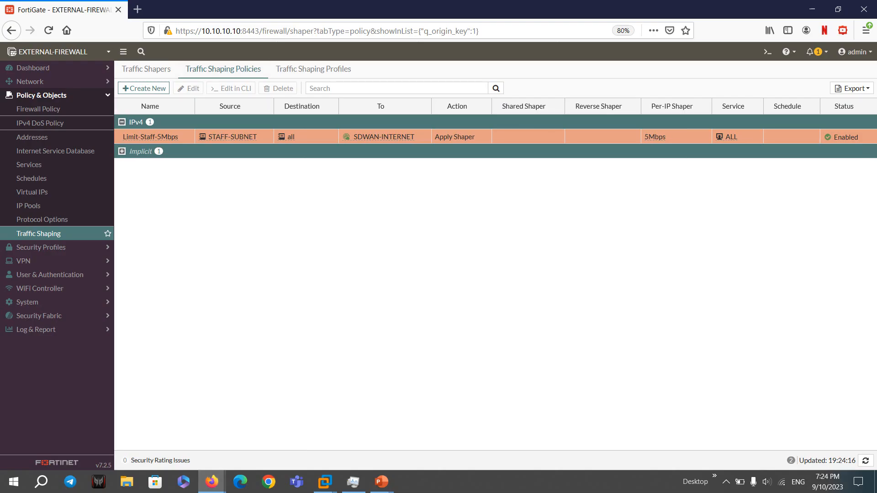
click(313, 69)
click(223, 69)
click(146, 69)
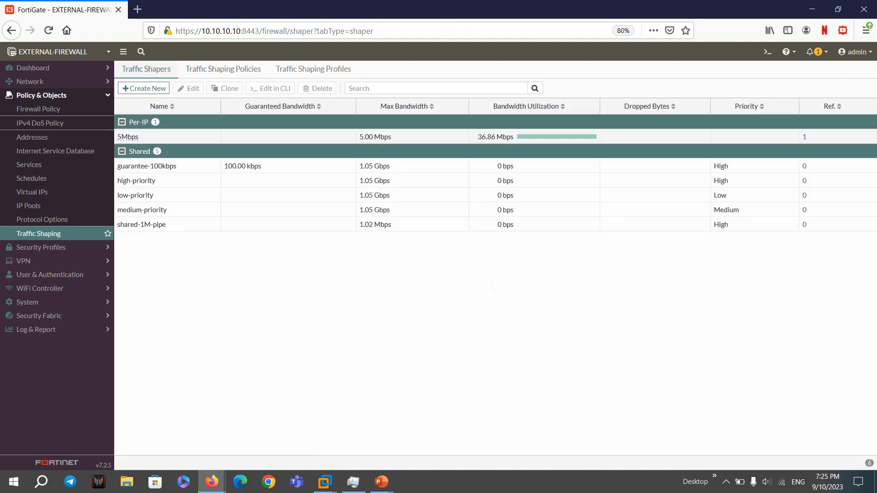
click(155, 166)
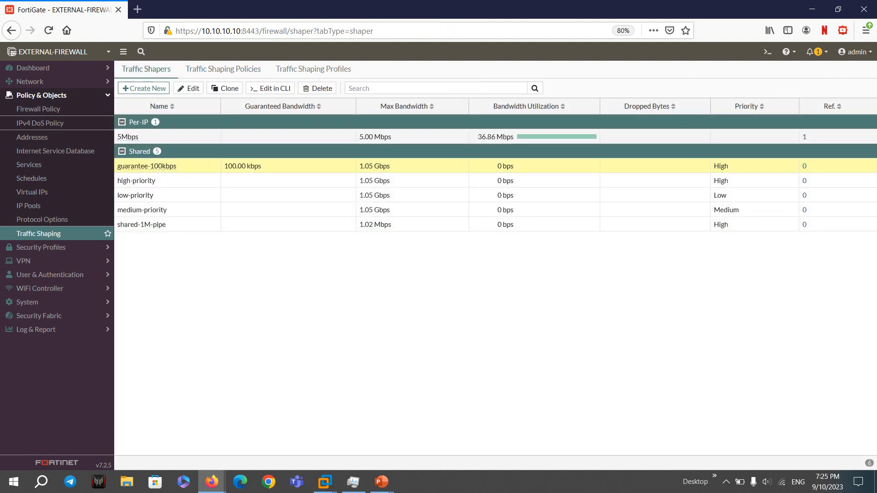
click(137, 137)
drag(478, 137, 506, 137)
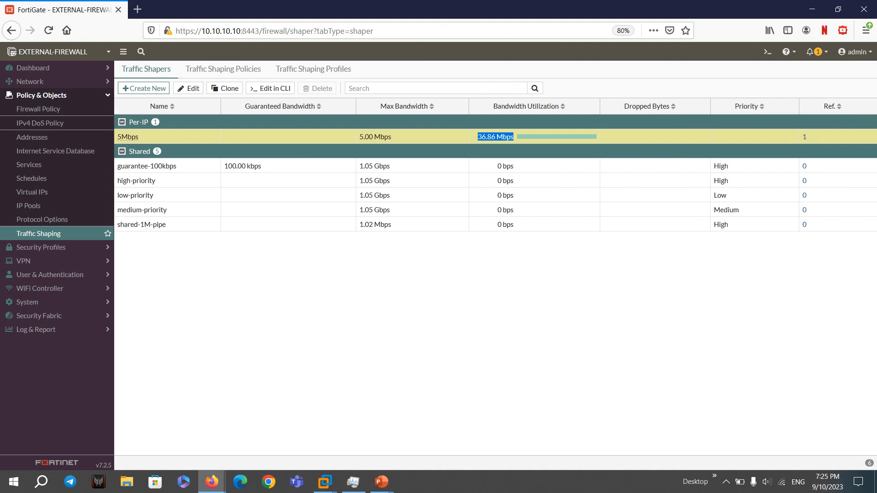
mouse_move(653, 106)
mouse_down()
mouse_move(687, 107)
mouse_move(665, 106)
mouse_up()
Reload the traffic shapers list to recheck the 5Mbps shaper's usage, and review the predefined shared shapers.
click(223, 69)
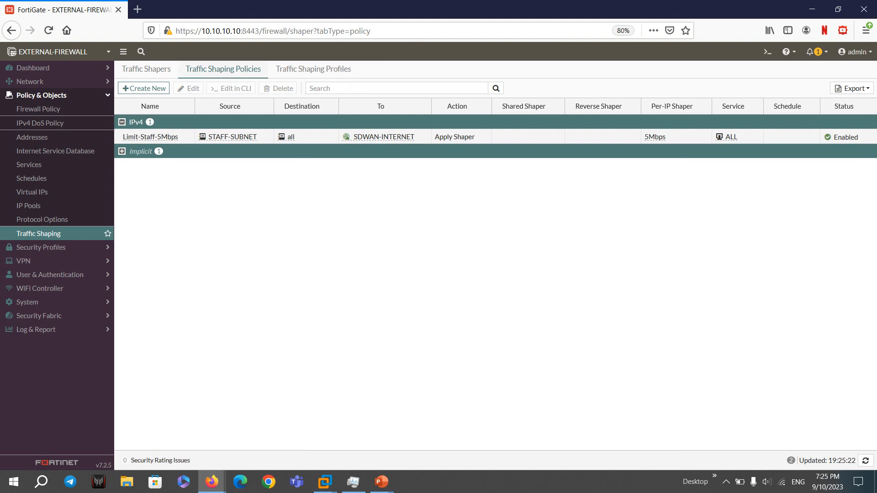
click(146, 69)
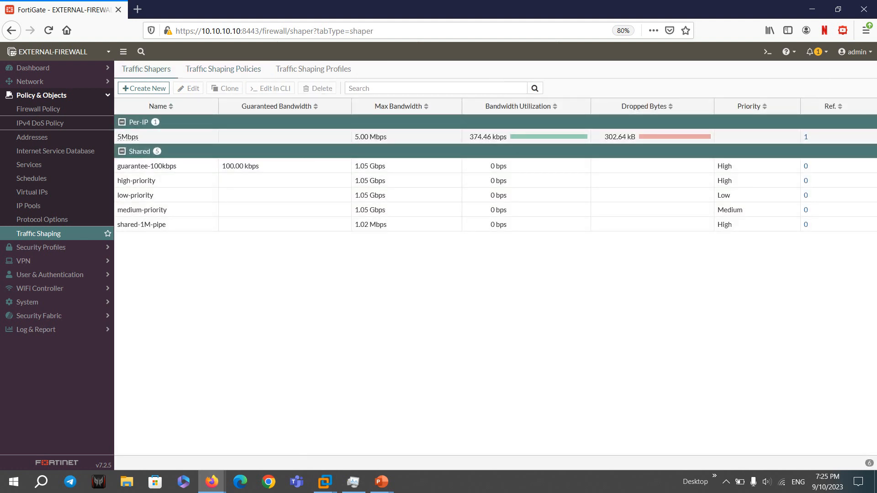
click(128, 137)
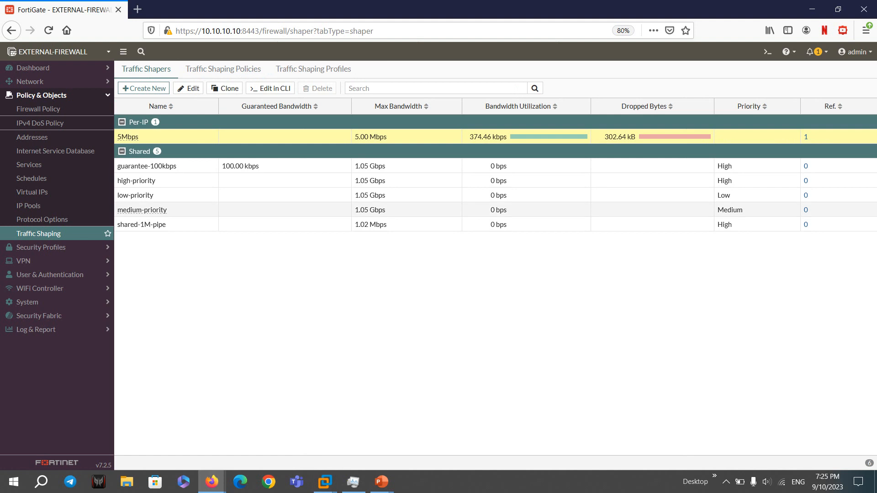
click(224, 69)
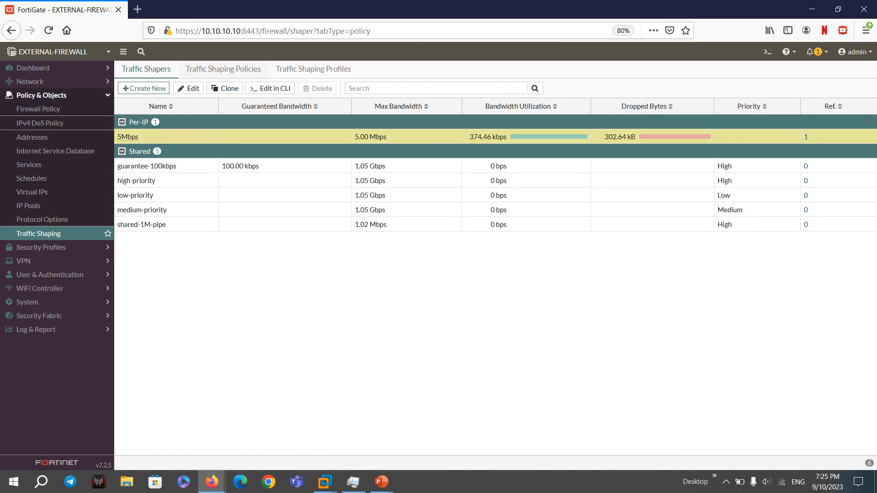
click(146, 70)
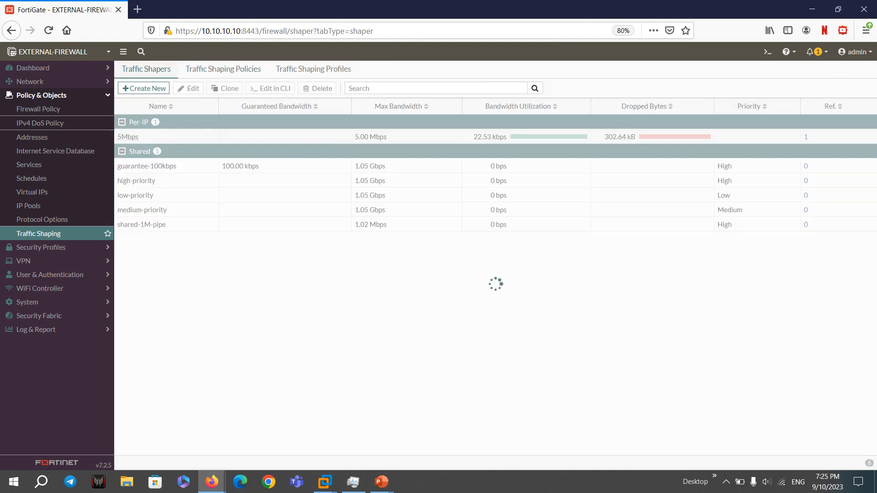
click(146, 181)
drag(156, 181, 122, 210)
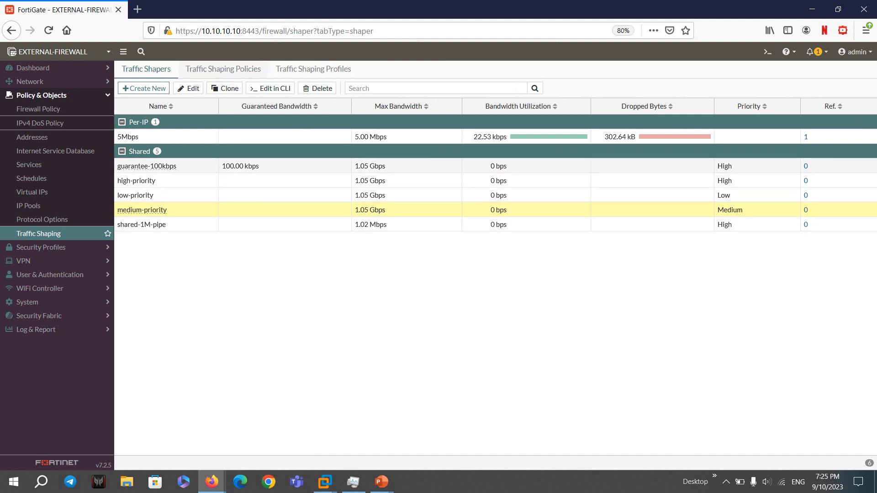
In the Limit-Staff-5Mbps traffic shaping policy, disable the per-IP shaper and enable the shared shaper with high-priority.
click(223, 69)
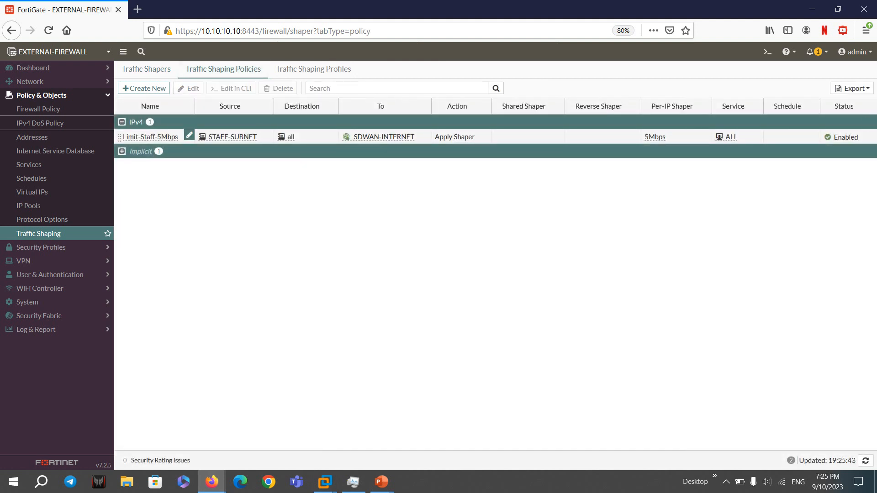
double_click(151, 137)
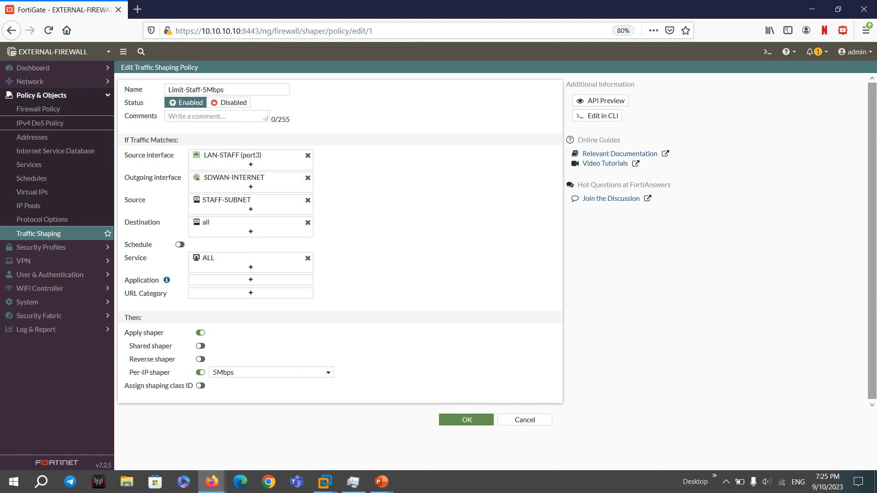
click(201, 373)
click(200, 359)
click(200, 360)
click(200, 346)
click(271, 345)
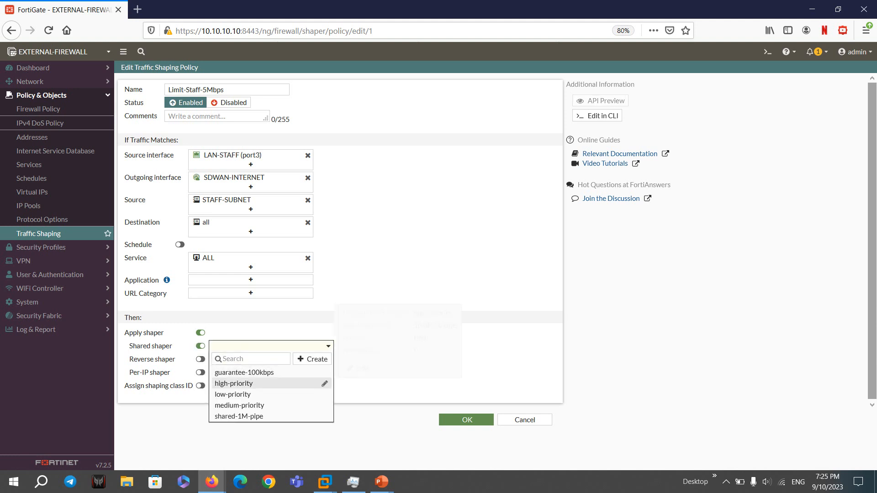
click(256, 384)
Add the applications Microsoft.Teams and Zoom to the policy's traffic matching criteria, and save the policy.
click(250, 279)
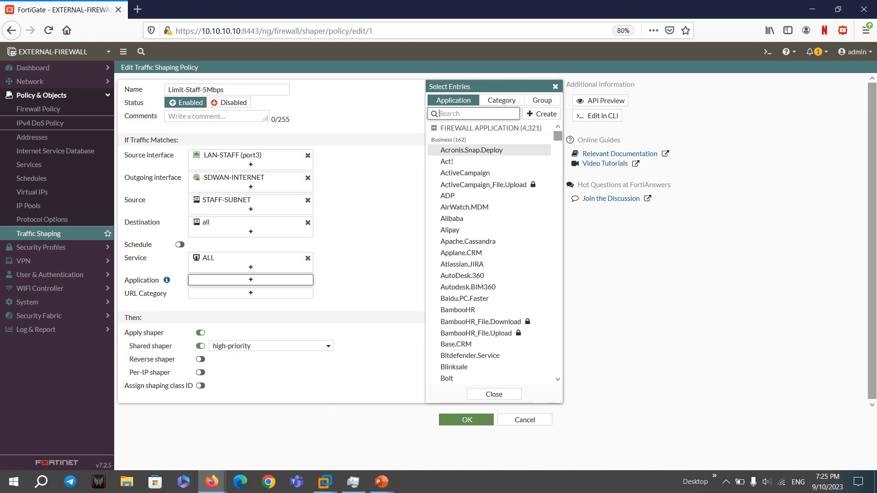
text(teams)
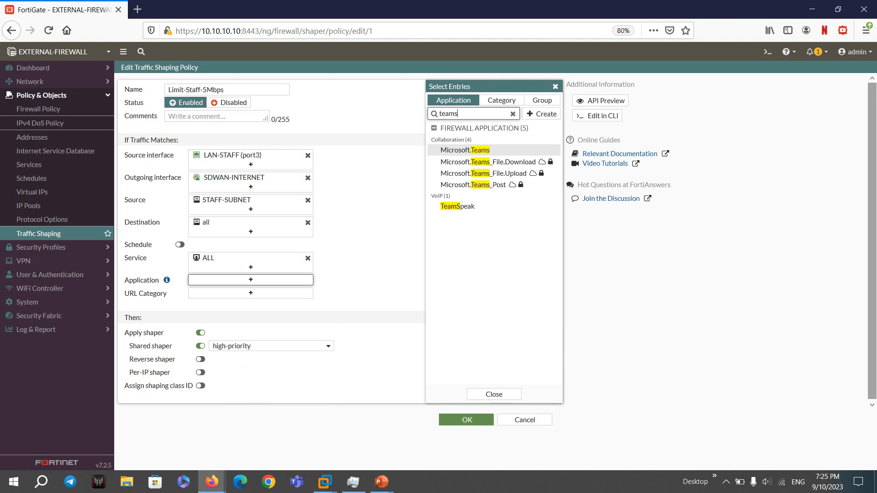
click(465, 150)
double_click(449, 113)
text(zoom)
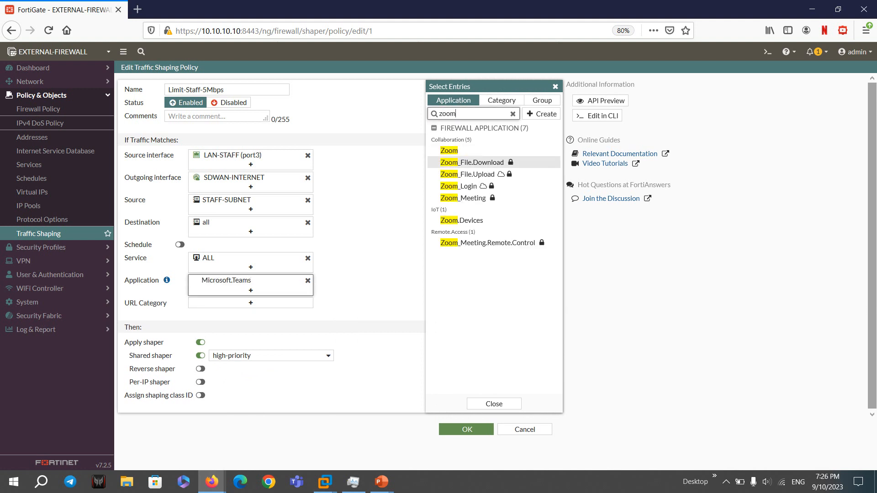
click(452, 150)
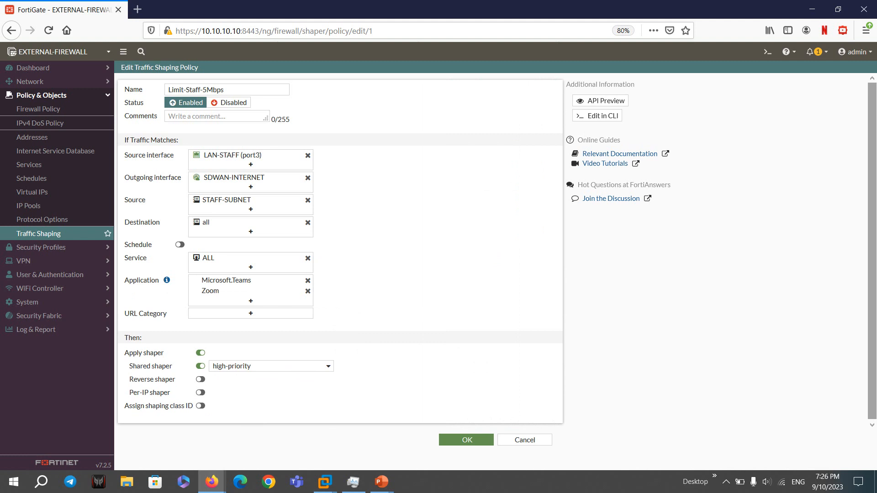
mouse_move(326, 367)
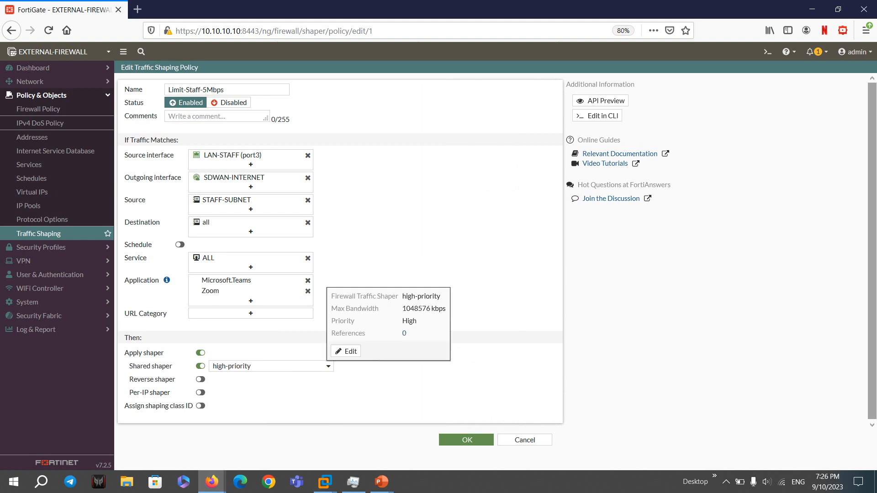
click(467, 440)
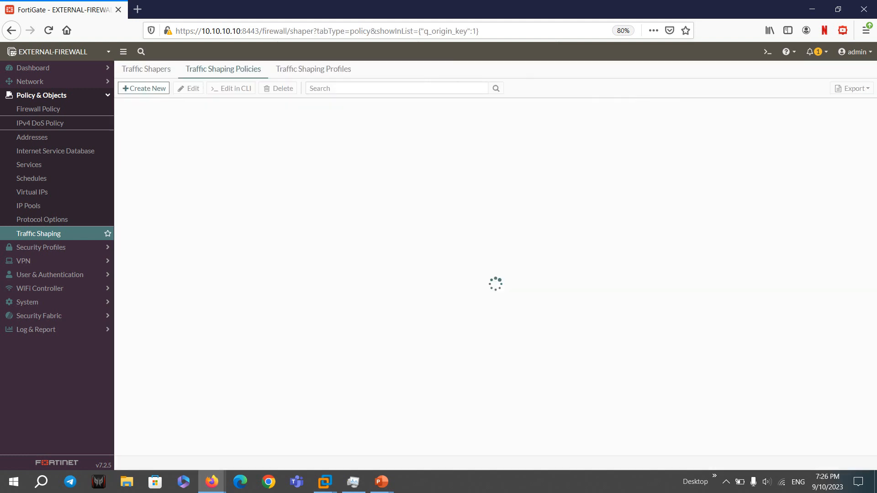